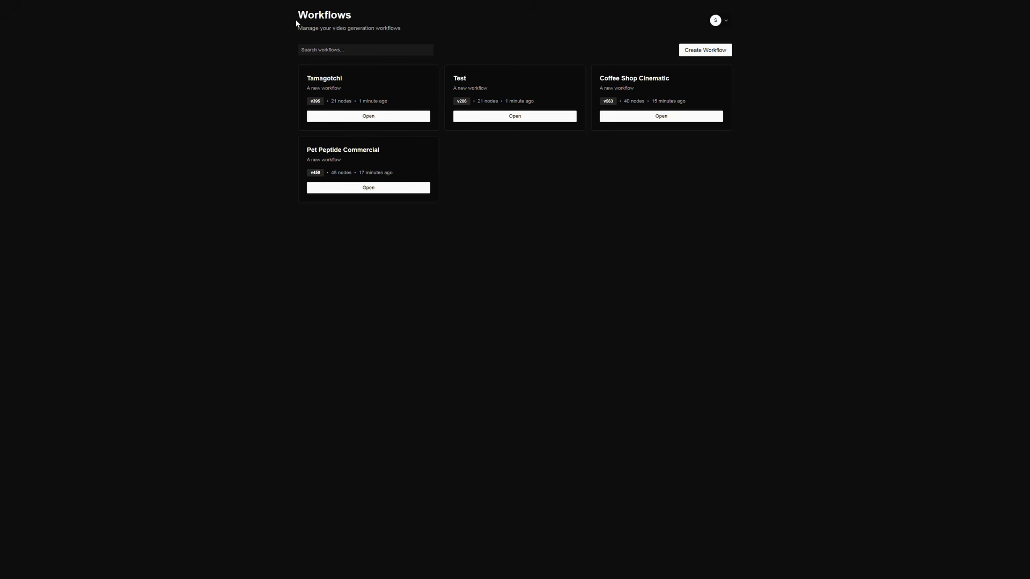
Create a new blank workflow and briefly view its job queue
click(704, 52)
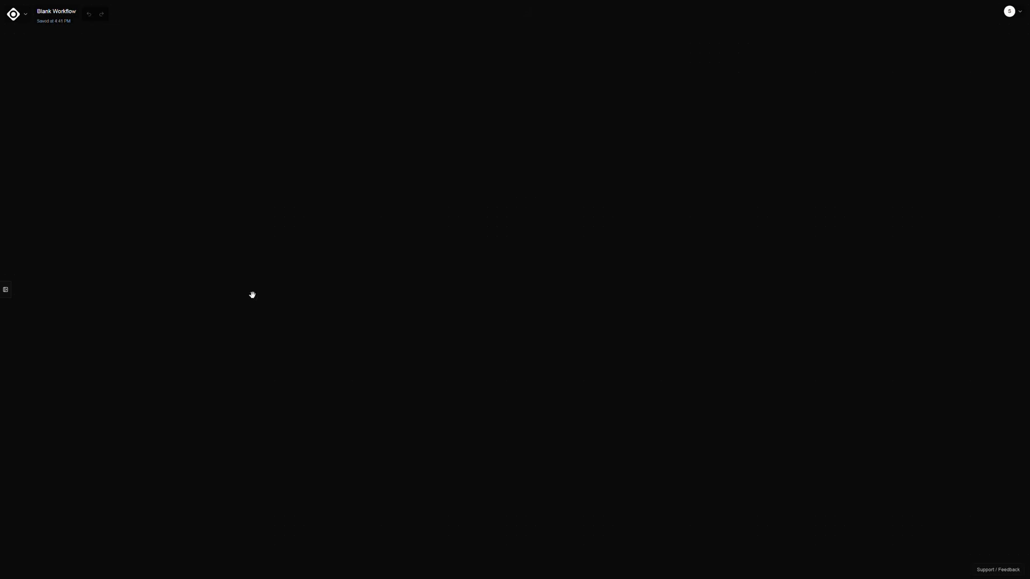
click(7, 290)
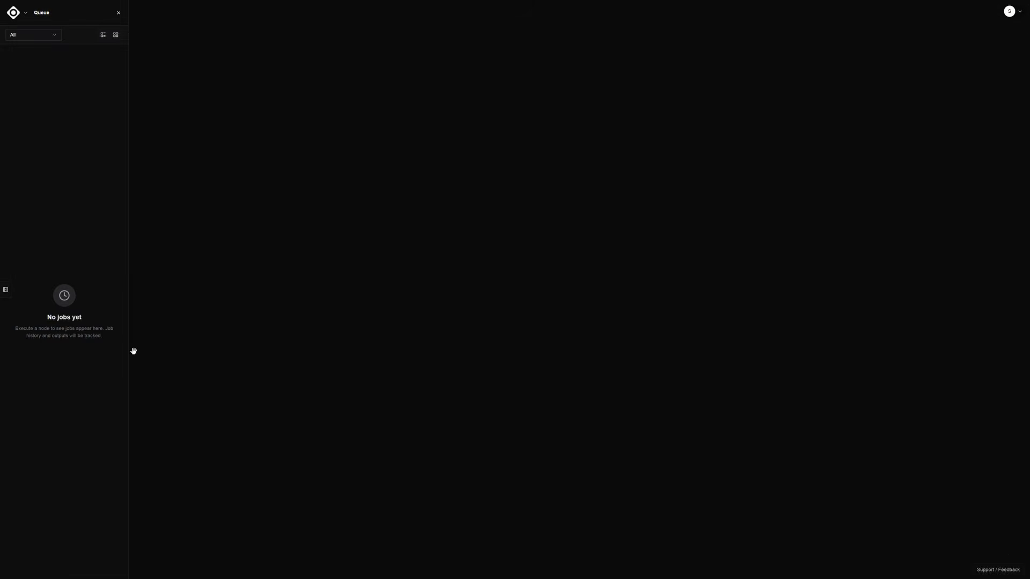
click(7, 290)
double_click(401, 277)
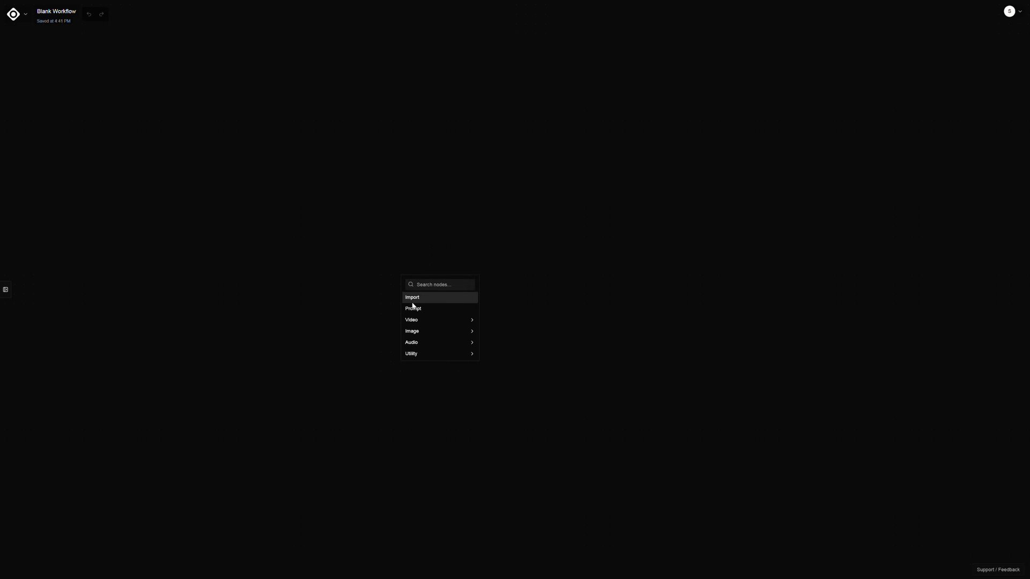
mouse_move(416, 324)
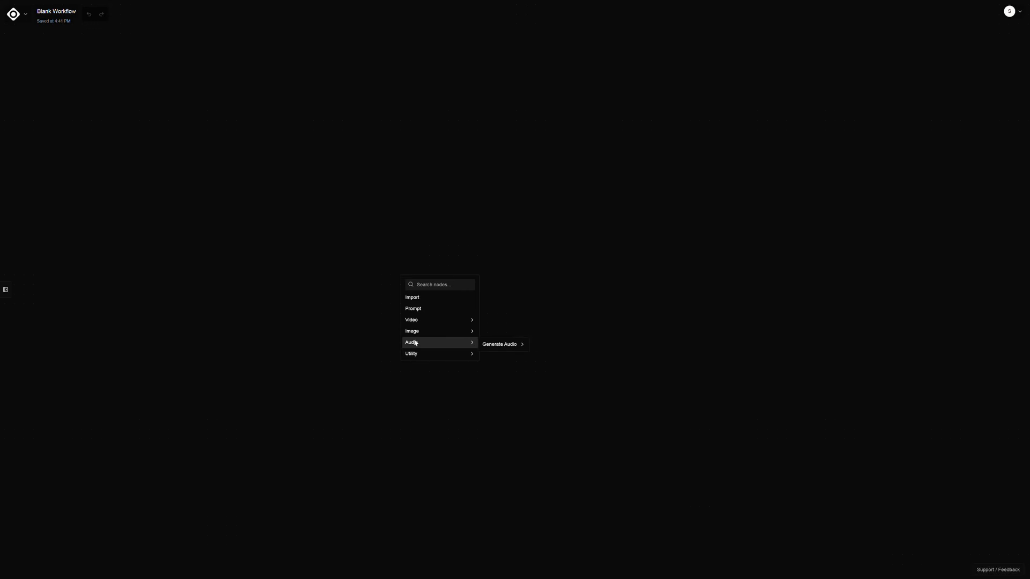
mouse_move(414, 358)
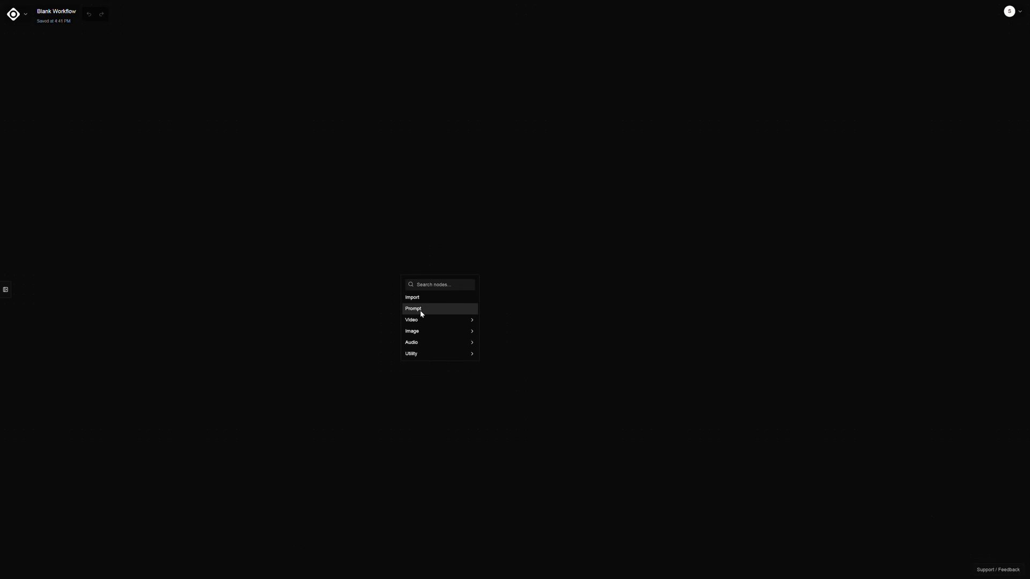
click(190, 154)
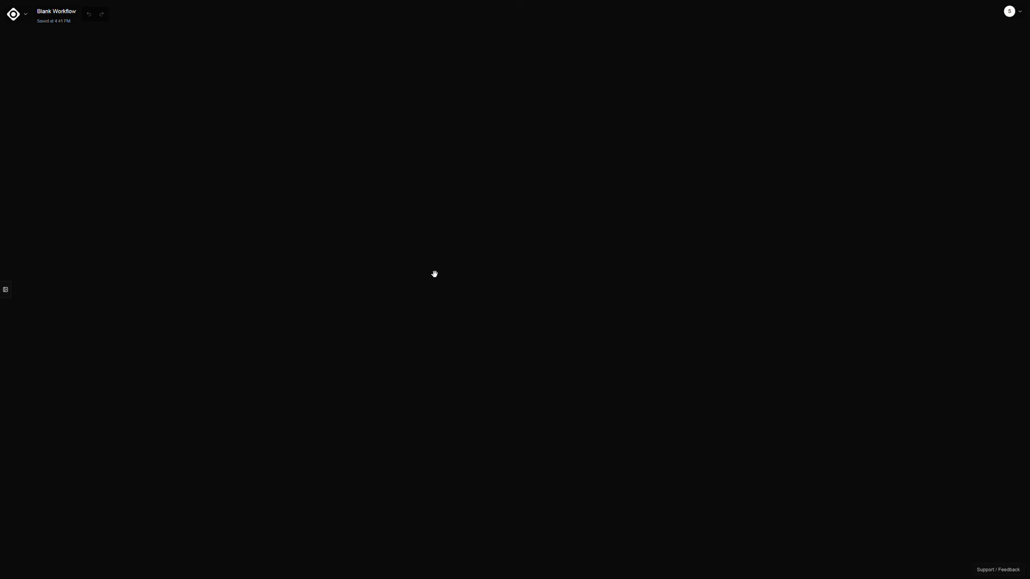
Add a Prompt node to the canvas and enter the text "Prompt Here" in it
right_click(455, 243)
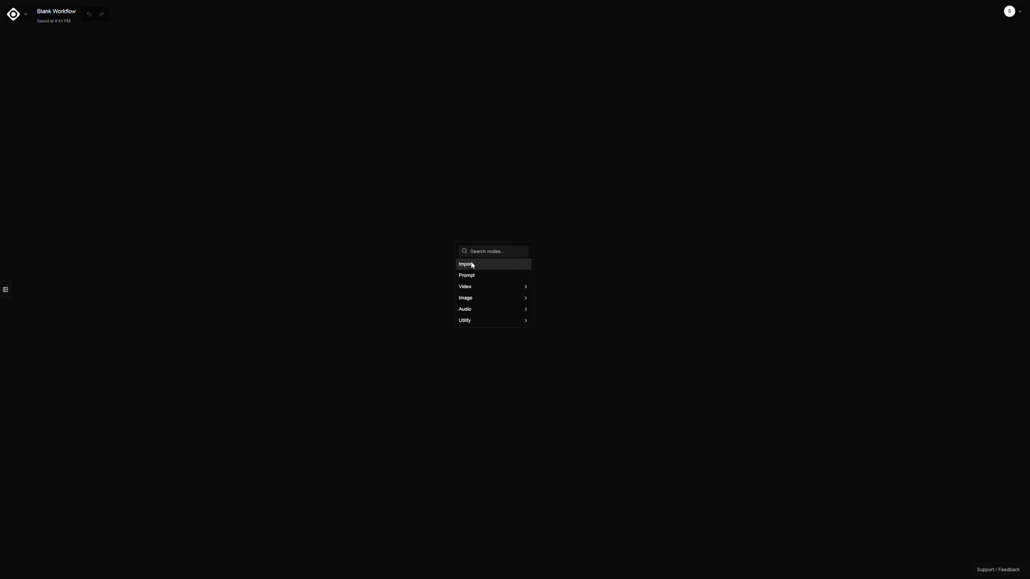
click(473, 275)
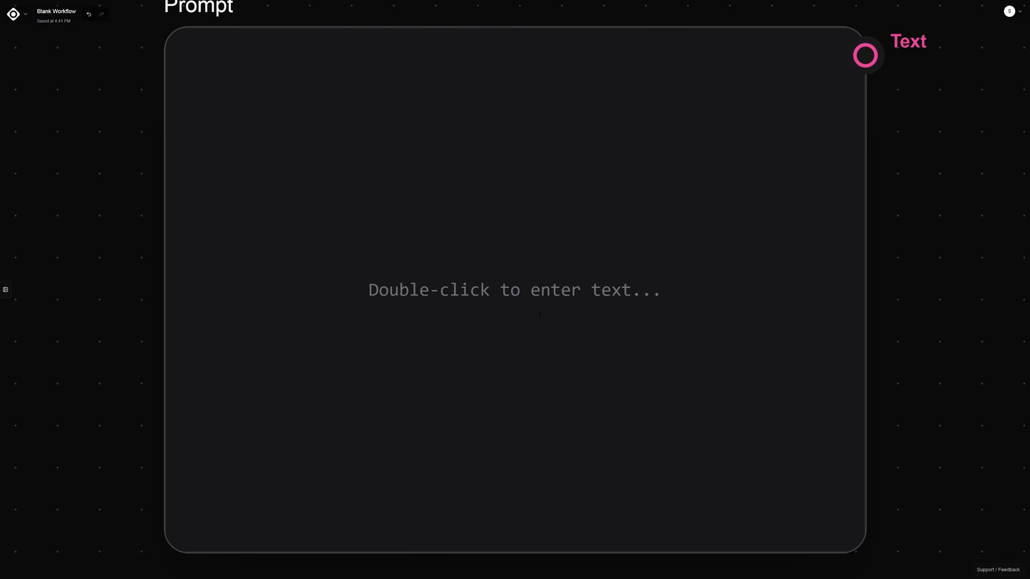
scroll(914, 344, down, 5)
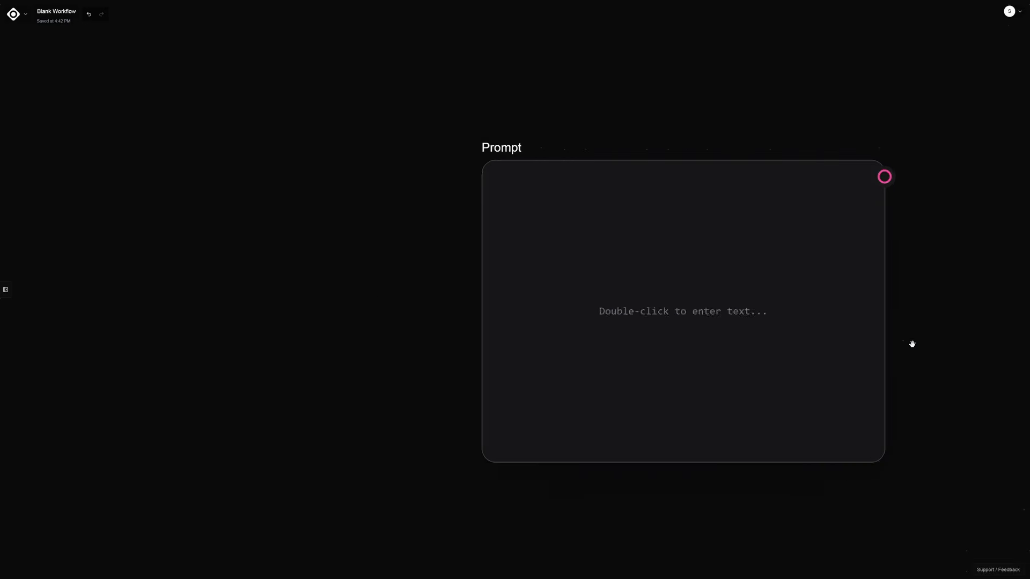
double_click(751, 319)
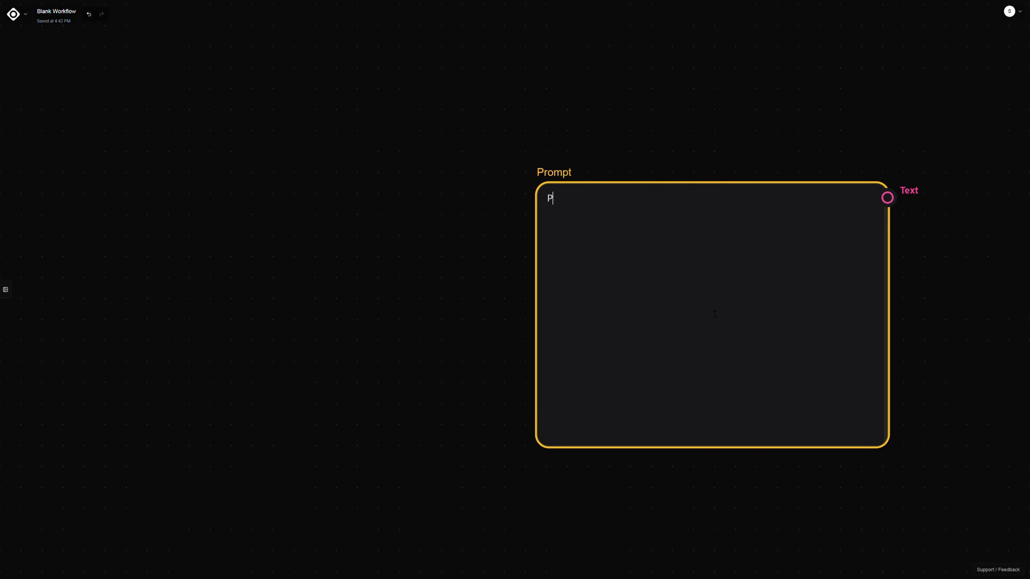
drag(929, 320, 666, 305)
scroll(667, 306, down, 3)
Add an Any LLM node connected to the output of the Prompt node
drag(643, 260, 655, 278)
right_click(683, 266)
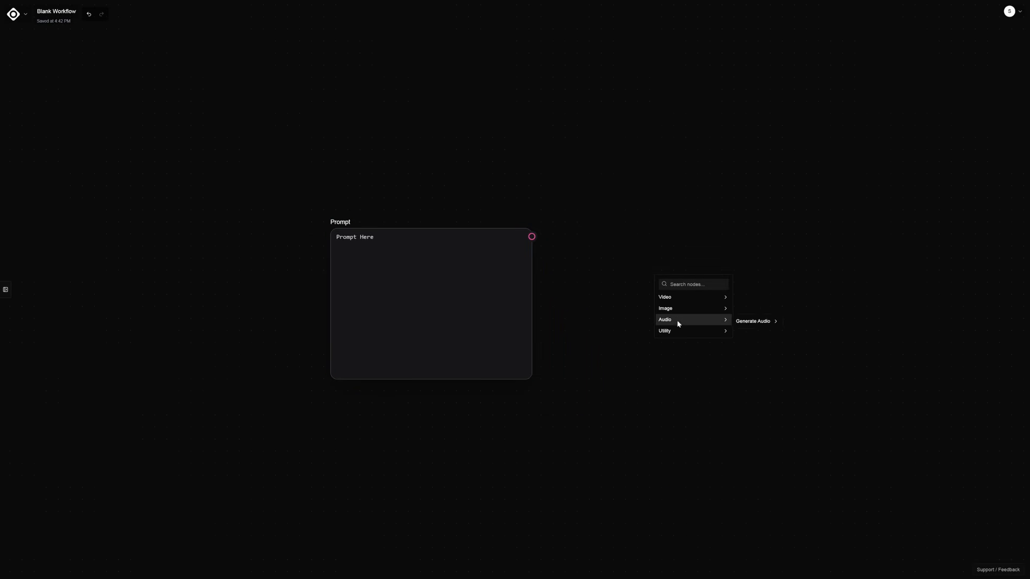
mouse_move(674, 333)
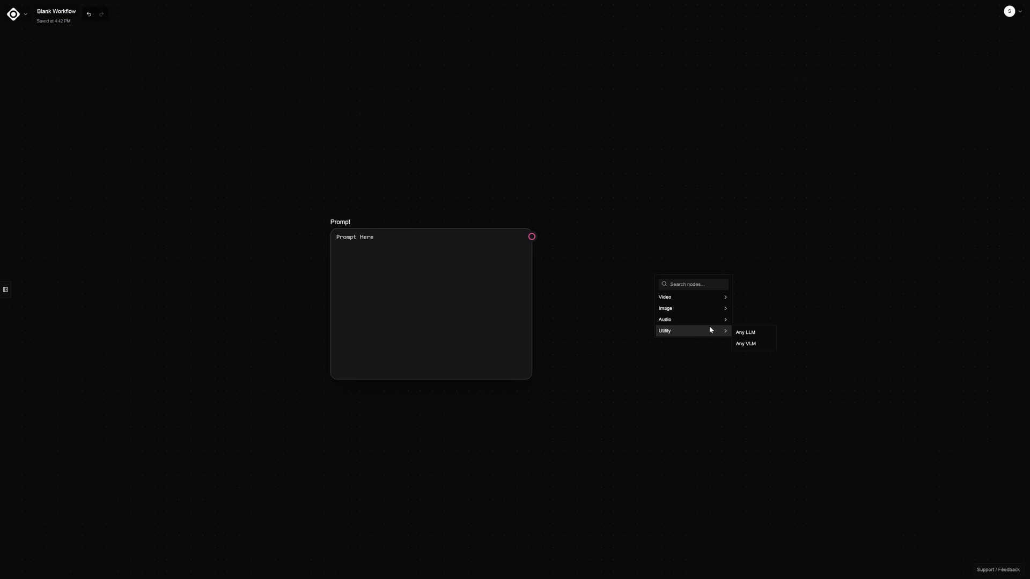
click(749, 334)
Add a Bytedance Seedream v4.5 image modification node connected to the text output of the Any LLM node
middle_drag(781, 356, 690, 331)
middle_drag(633, 312, 482, 287)
drag(629, 259, 702, 248)
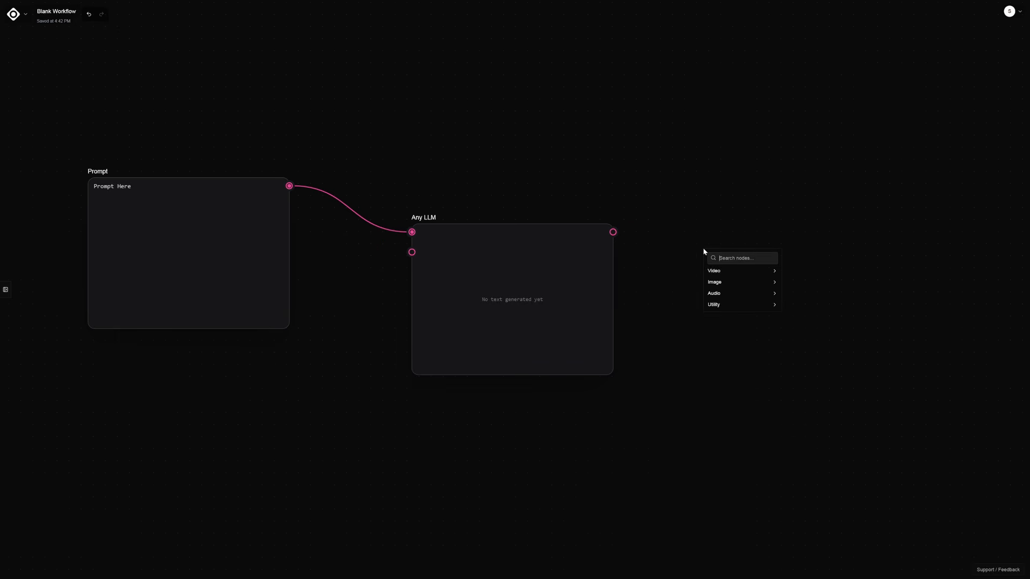
mouse_move(728, 280)
mouse_move(803, 283)
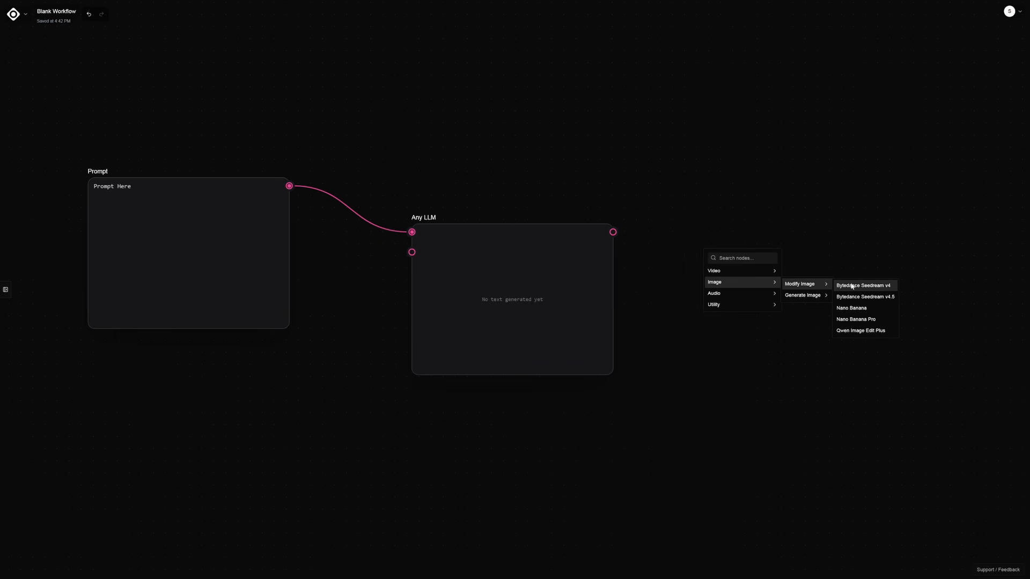
click(865, 297)
Add a Nano Banana image modification node below Any LLM and connect its output to the Seedream node's Input Images
middle_drag(654, 325, 577, 309)
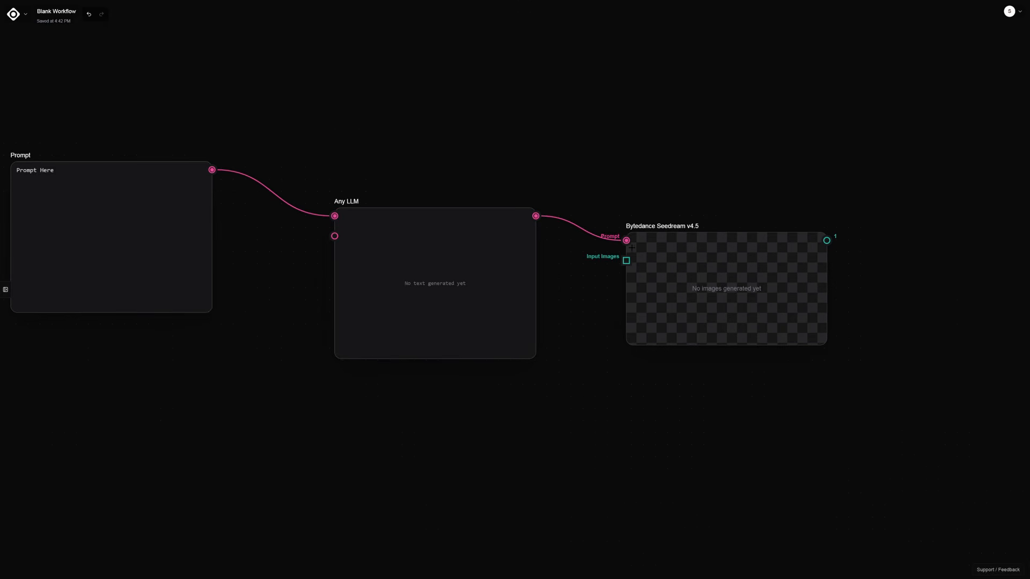
middle_drag(526, 385, 579, 347)
right_click(469, 372)
mouse_move(522, 429)
mouse_move(588, 431)
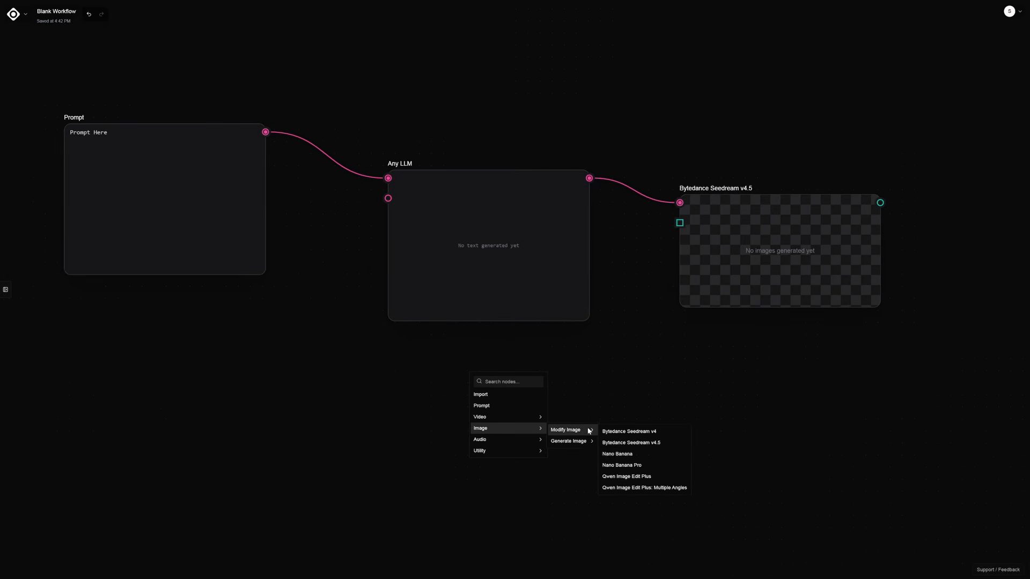
click(617, 453)
drag(618, 437, 537, 413)
drag(588, 357, 679, 223)
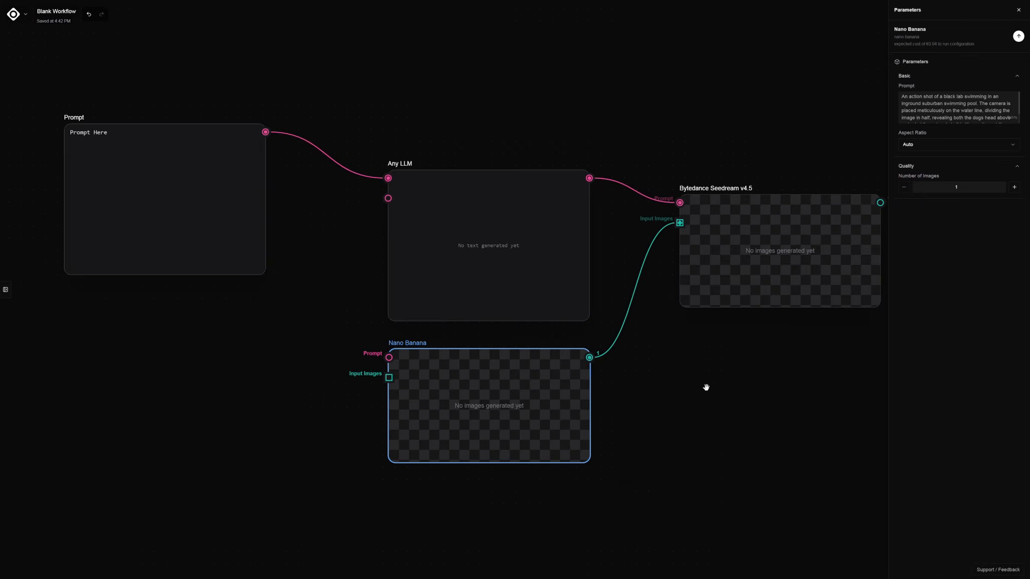
Connect the Prompt node's text output to the Nano Banana node's Prompt input
middle_drag(706, 387, 635, 396)
drag(194, 140, 318, 366)
middle_drag(416, 415, 454, 423)
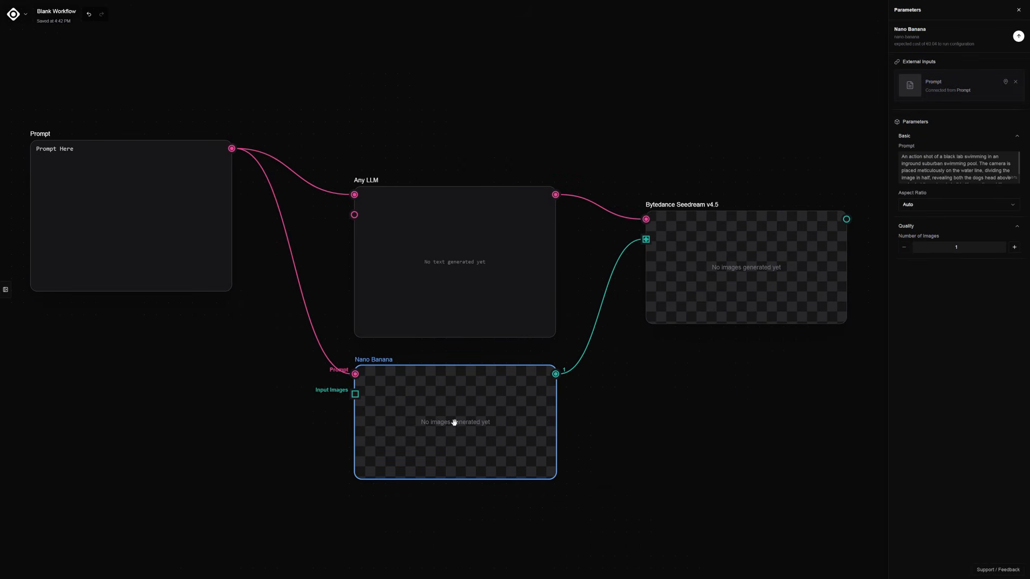
Return to the workflow list and open the Tamagotchi workflow
middle_drag(787, 304, 747, 299)
scroll(751, 299, down, 1)
click(15, 14)
click(32, 30)
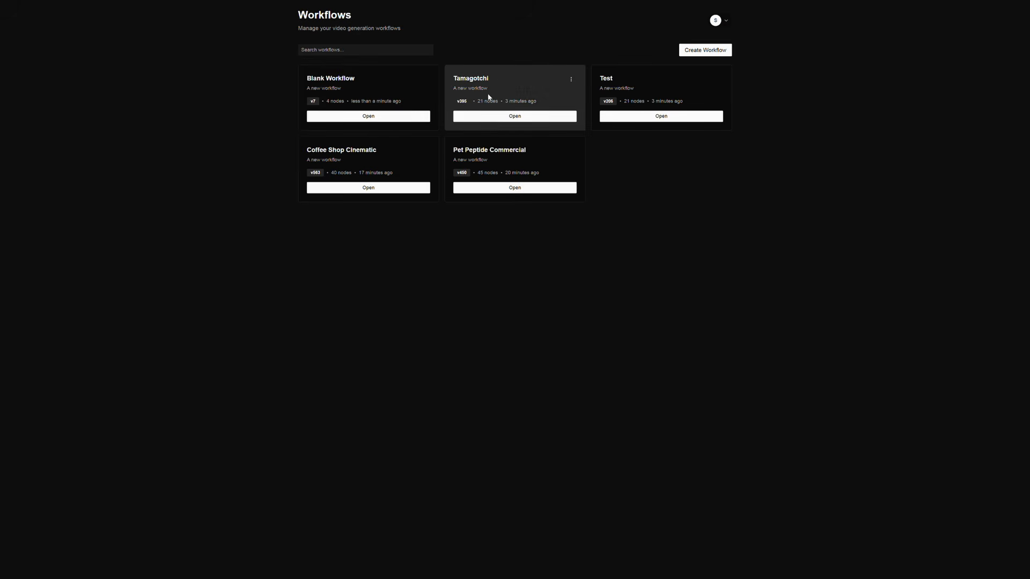
click(514, 117)
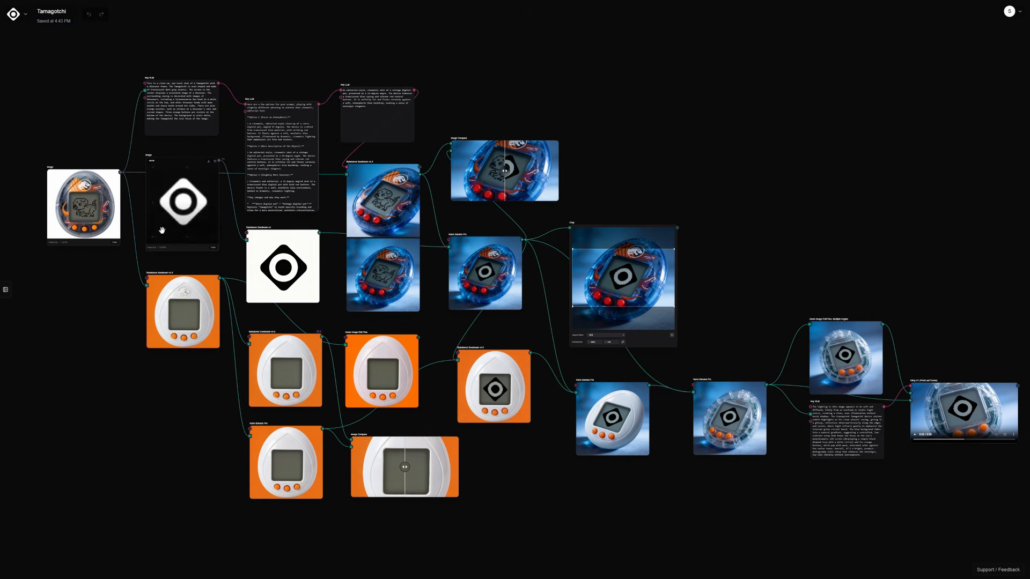
Examine the source image, the Any VLM description and the two Any LLM prompt nodes at the start of the workflow
scroll(148, 239, up, 4)
middle_drag(159, 210, 358, 275)
mouse_move(279, 271)
mouse_down()
mouse_move(233, 262)
mouse_move(272, 272)
mouse_up()
drag(337, 244, 262, 266)
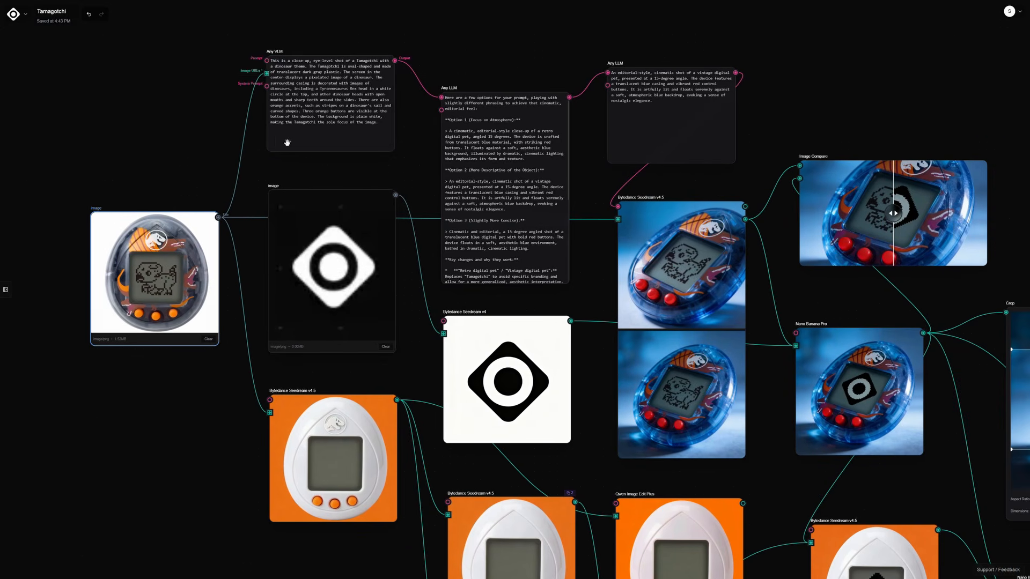
drag(315, 141, 317, 142)
drag(508, 196, 506, 190)
drag(637, 145, 639, 148)
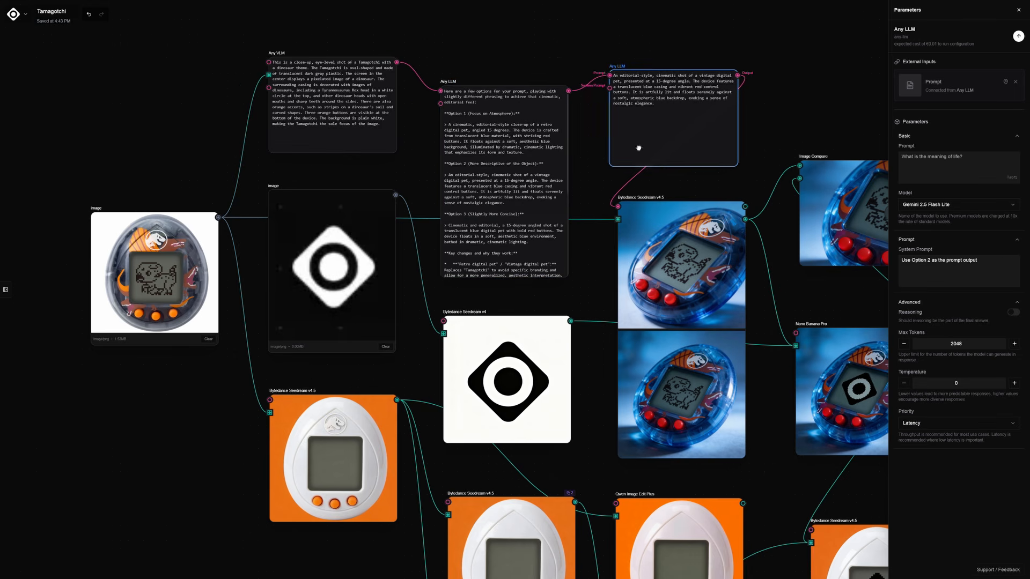
Examine the white-case image variations on orange and compare the Seedream and Nano Banana Pro versions in their Image Compare node
drag(603, 263, 588, 228)
drag(402, 367, 346, 316)
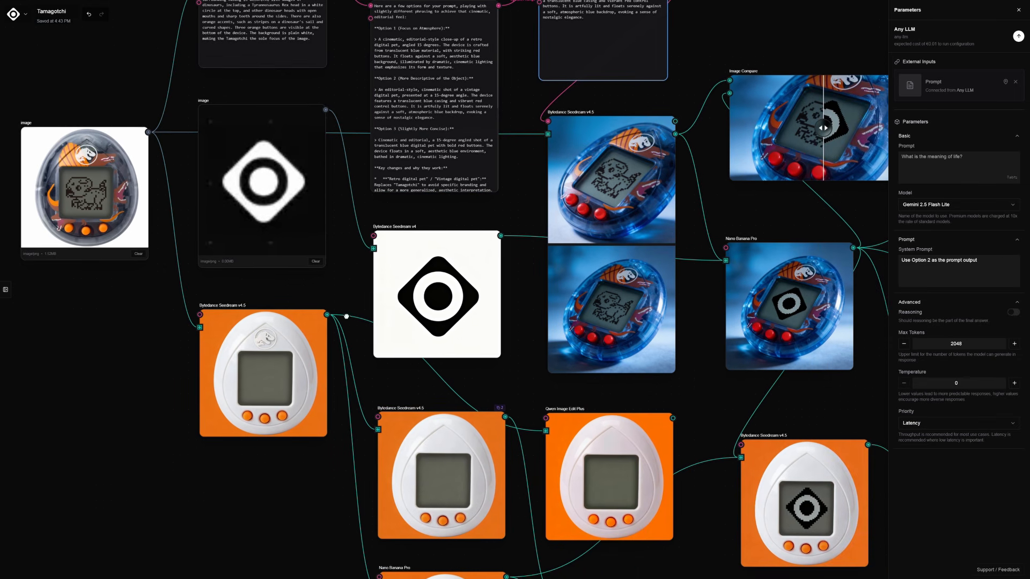
scroll(448, 314, down, 5)
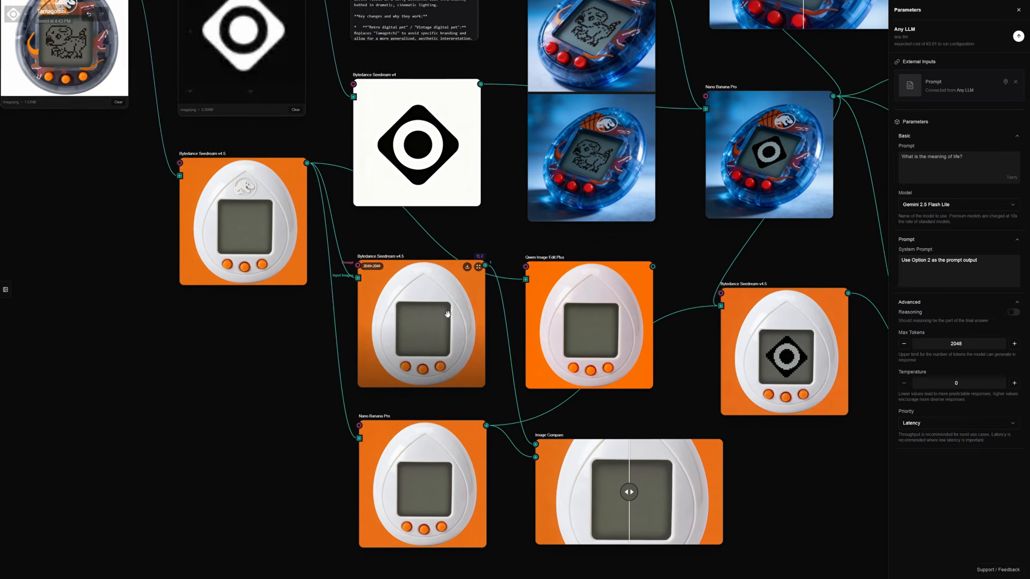
scroll(454, 346, down, 2)
scroll(453, 346, right, 2)
mouse_move(572, 435)
mouse_down()
mouse_move(626, 435)
mouse_move(511, 436)
mouse_move(623, 435)
mouse_move(558, 434)
mouse_up()
drag(596, 353, 594, 395)
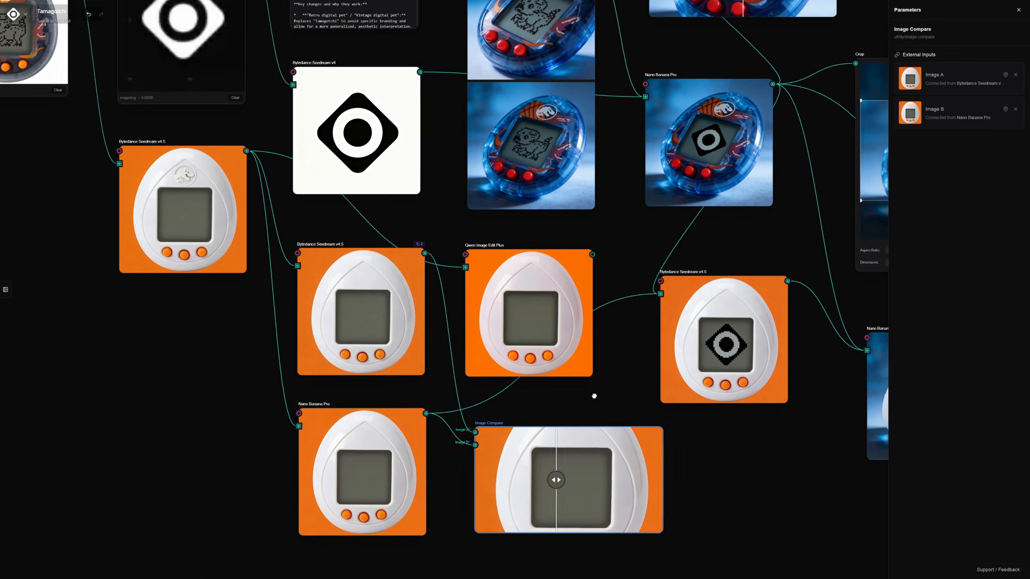
Examine the blue-case Seedream v4.5 images and their comparison with the logo version in the upper Image Compare node
scroll(594, 396, up, 8)
scroll(616, 381, right, 3)
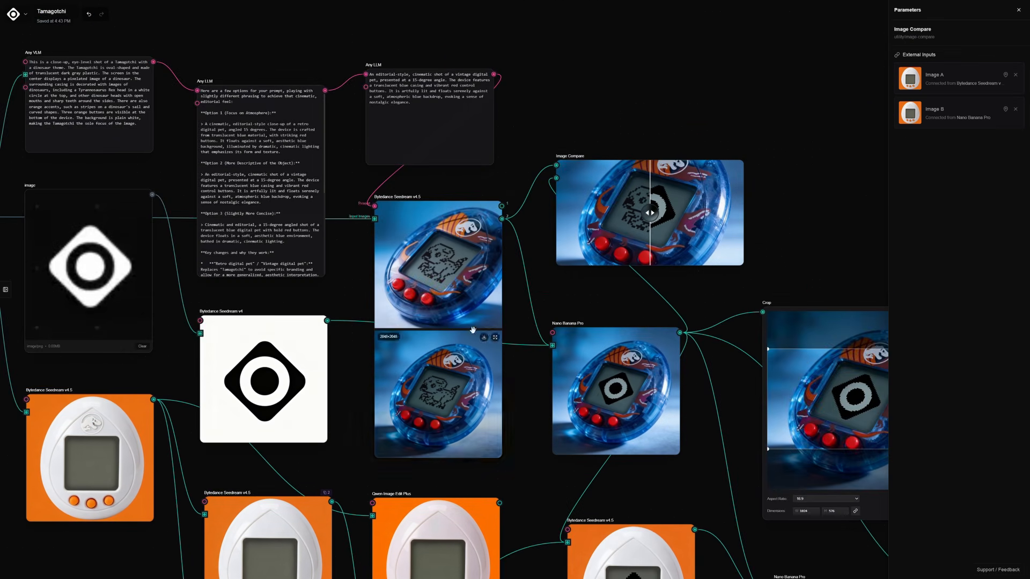
scroll(515, 208, up, 8)
scroll(487, 262, down, 6)
middle_drag(468, 371, 458, 313)
mouse_move(667, 188)
mouse_down()
mouse_move(679, 188)
mouse_move(616, 188)
mouse_move(661, 188)
mouse_up()
Examine the logo-replacement Nano Banana Pro node, the Crop node and the Qwen Image Edit Plus: Multiple Angles settings
scroll(668, 252, down, 5)
middle_drag(682, 370, 534, 301)
drag(534, 302, 524, 305)
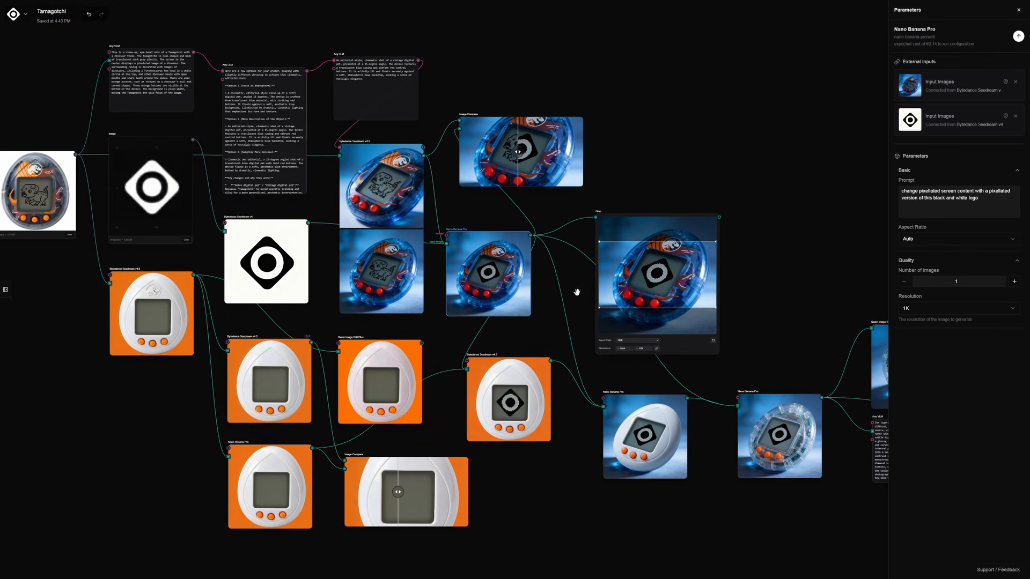
drag(646, 284, 650, 295)
middle_drag(684, 328, 606, 276)
middle_drag(645, 394, 540, 396)
scroll(552, 387, up, 6)
drag(704, 301, 707, 284)
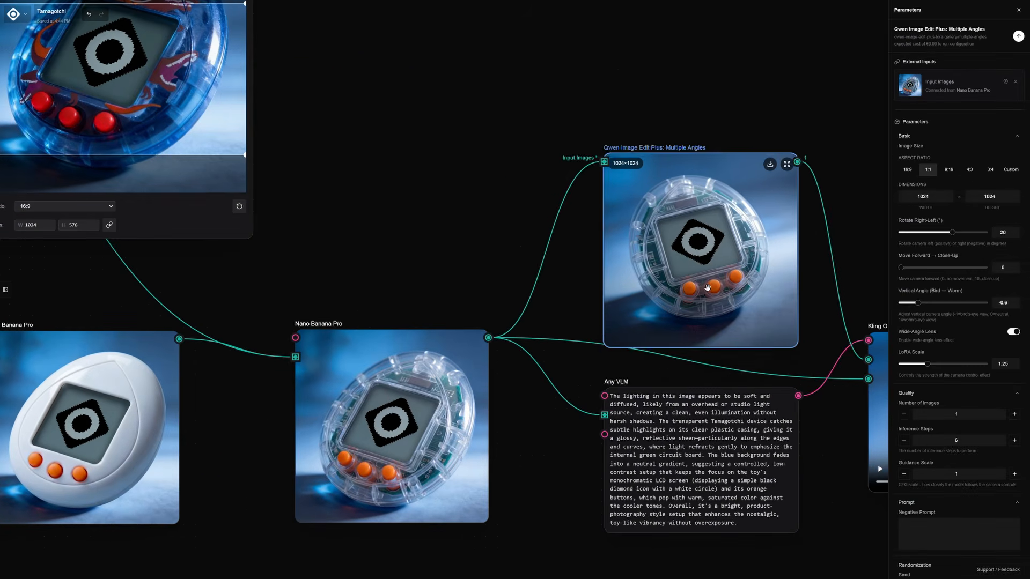
Add a Qwen Image Edit Plus: Multiple Angles node fed by the transparent-case Nano Banana Pro image and set Rotate Right-Left to 59
scroll(707, 283, down, 2)
right_click(542, 236)
mouse_move(579, 272)
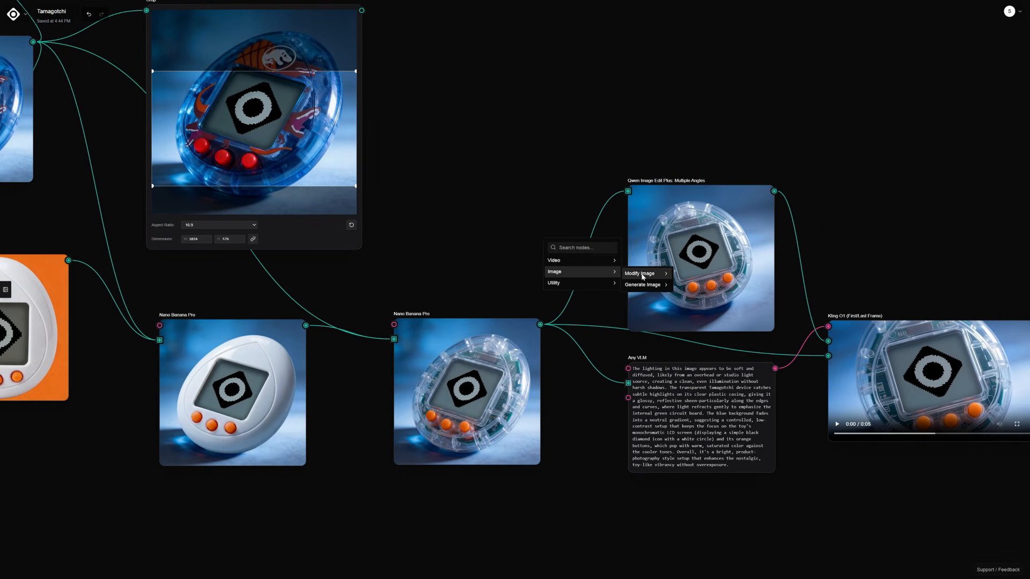
mouse_move(641, 274)
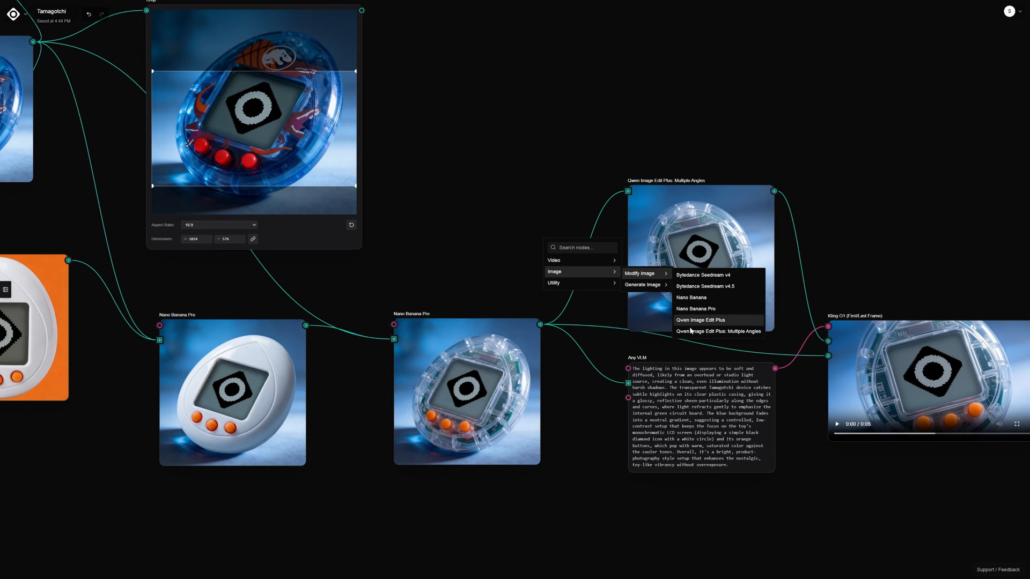
click(719, 331)
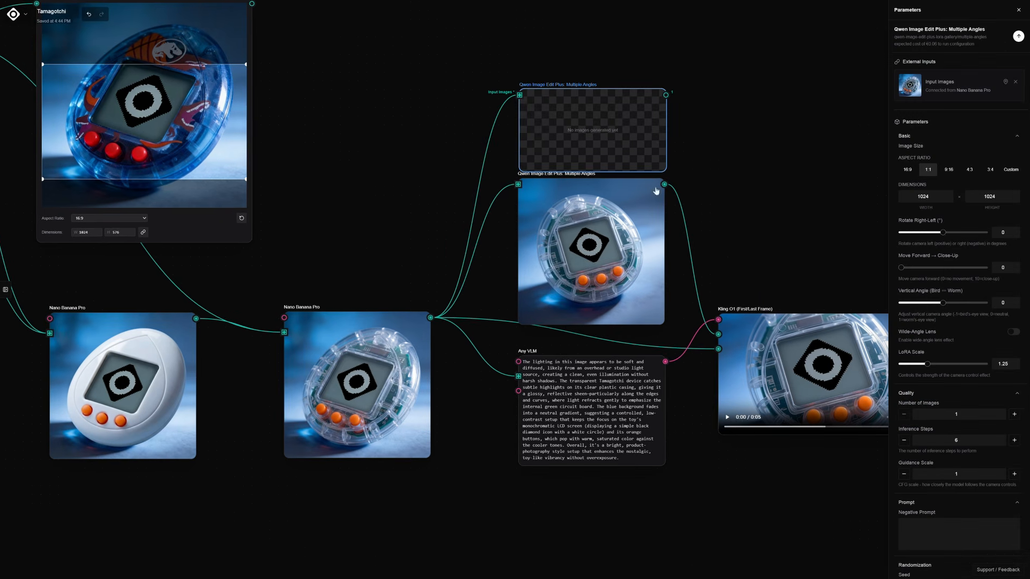
drag(973, 236, 974, 236)
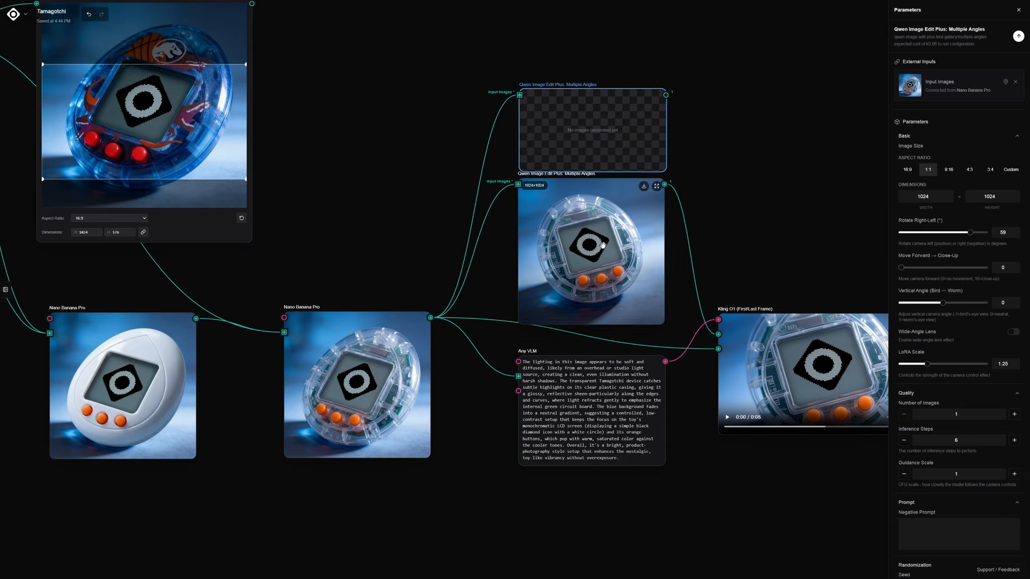
Examine the Kling O1 (First/Last Frame) node's prompt, start frame and end frame inputs and its parameters
middle_drag(611, 301, 475, 295)
scroll(566, 311, down, 2)
click(680, 343)
scroll(558, 327, up, 5)
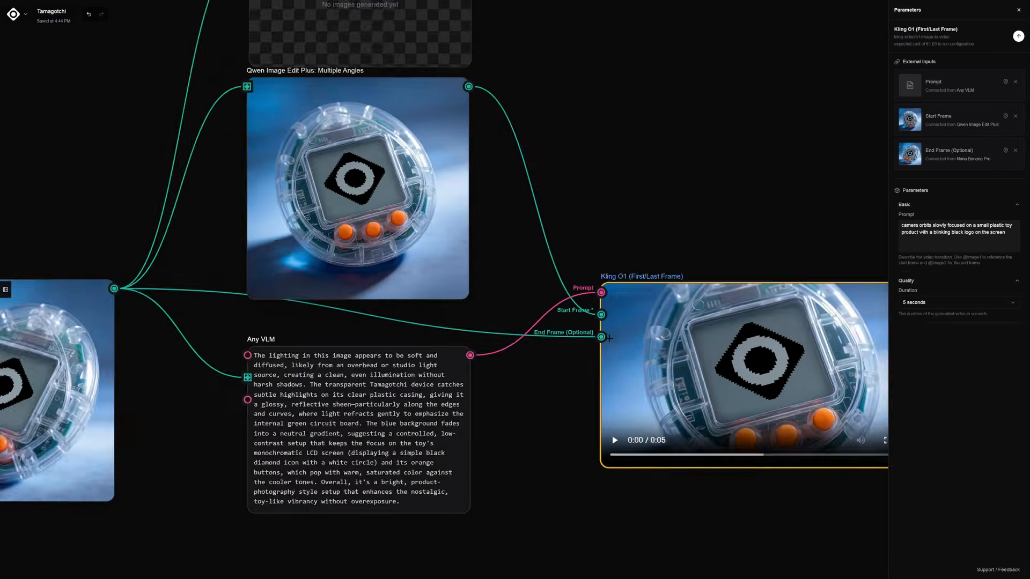
Browse the video generation models available for a new node beside the Kling O1 (First/Last Frame) node
scroll(567, 307, down, 3)
right_click(630, 245)
mouse_move(665, 287)
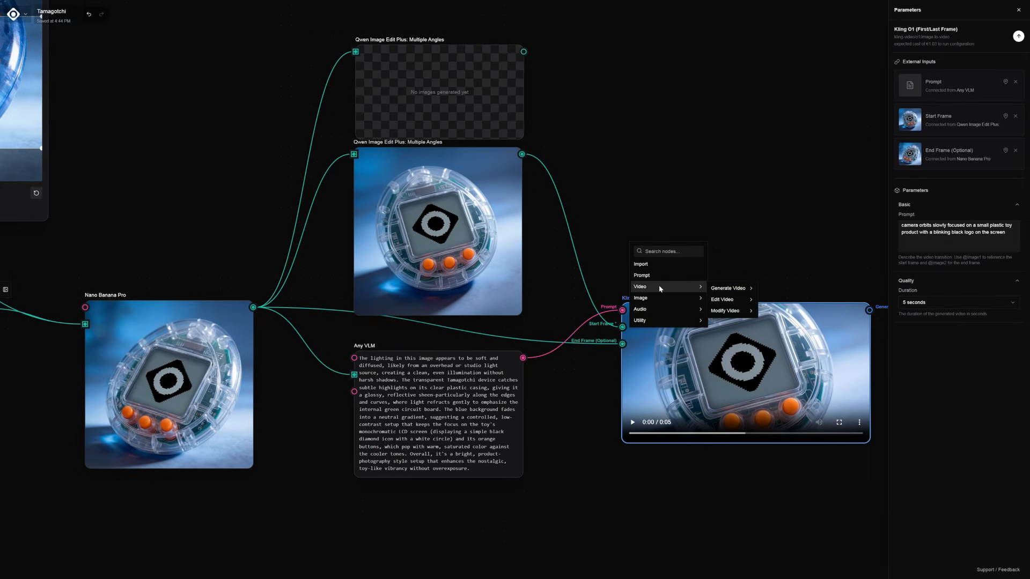
mouse_move(730, 290)
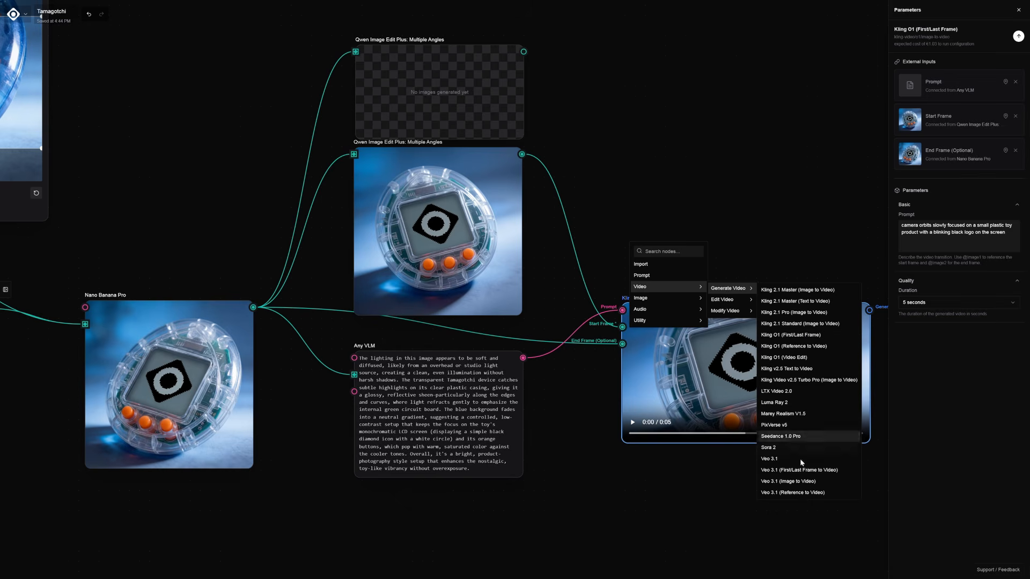
mouse_move(807, 350)
mouse_down()
mouse_move(808, 319)
mouse_move(807, 363)
mouse_up()
scroll(808, 359, down, 1)
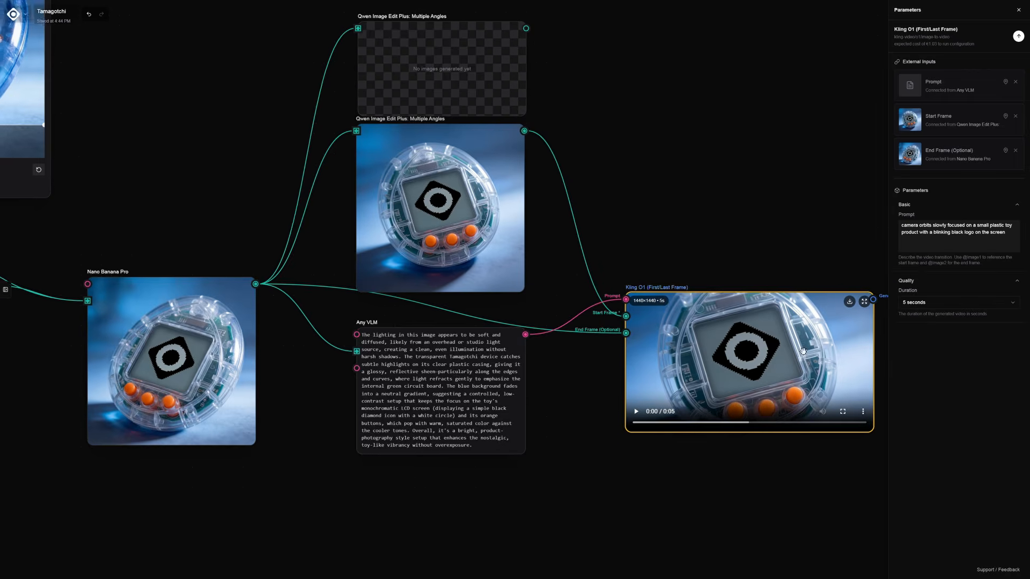
Leave the Tamagotchi workflow and open the Pet Peptide Commercial workflow from the workflow list
ctrl+scroll(802, 327, down, 3)
drag(553, 335, 574, 337)
scroll(574, 338, down, 3)
drag(484, 295, 758, 395)
click(13, 15)
click(28, 33)
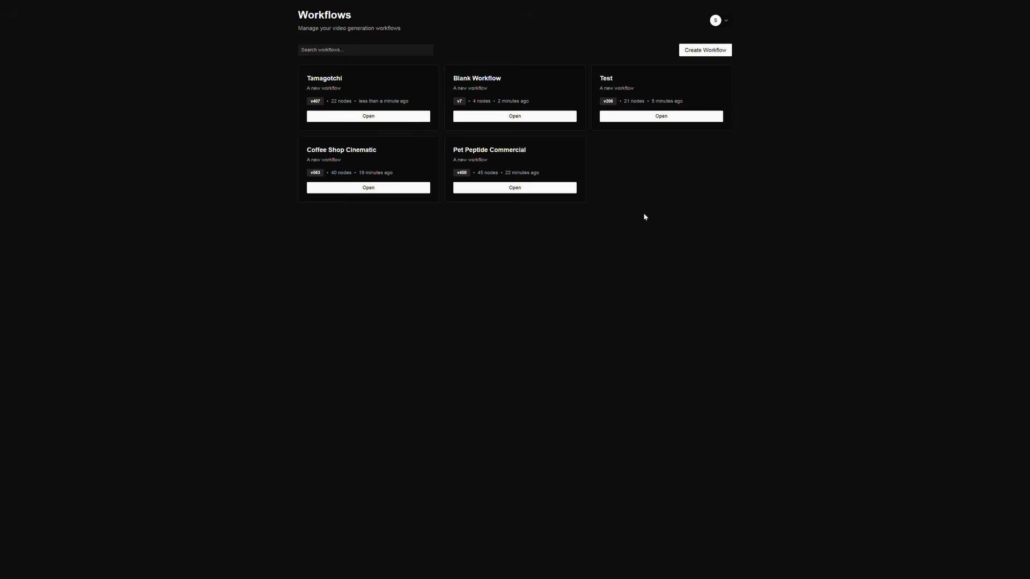
click(513, 189)
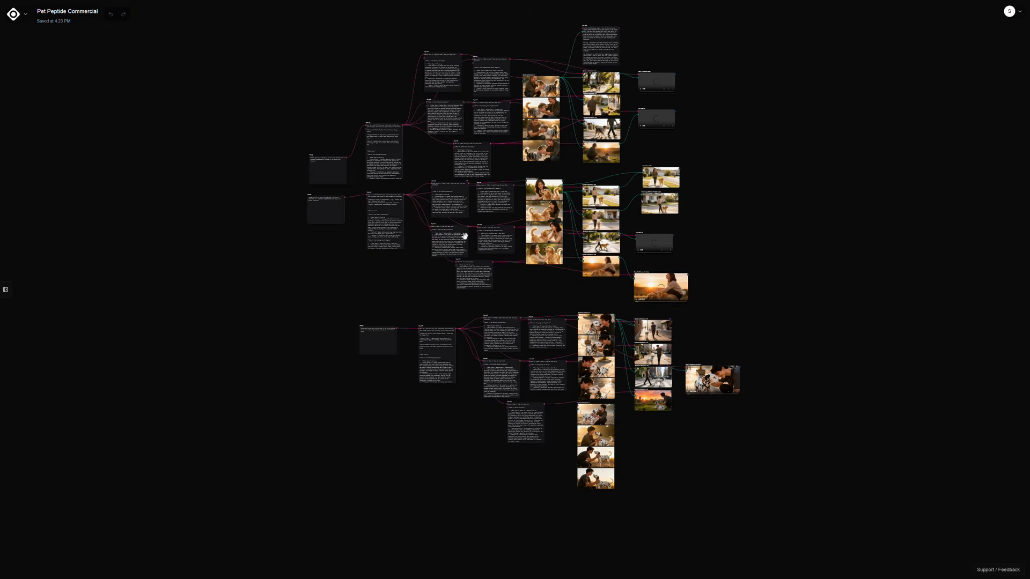
Examine the two upper Prompt nodes describing the middle-aged man and the young dark-haired woman walking their dogs
drag(507, 281, 586, 343)
scroll(547, 384, up, 3)
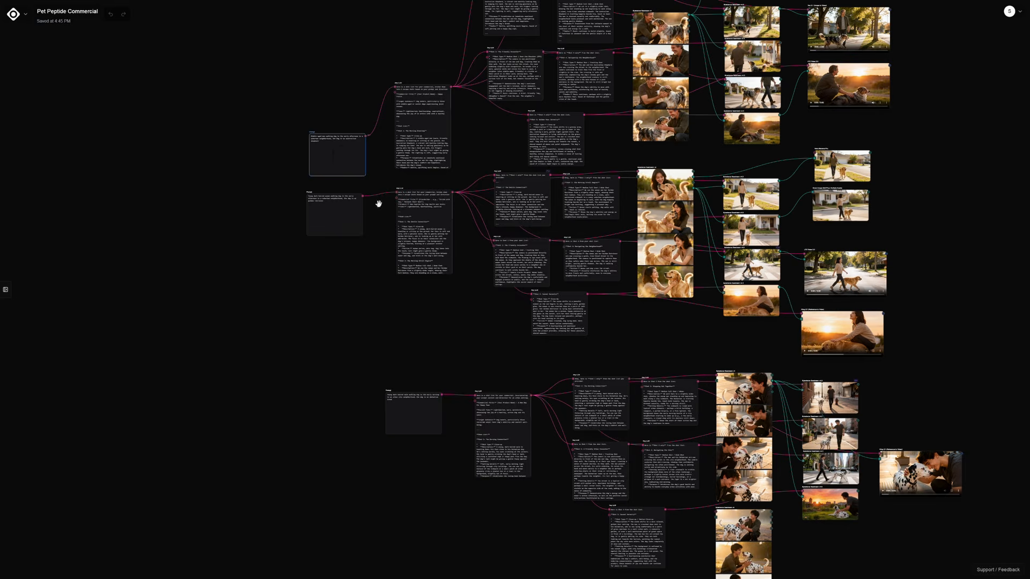
scroll(467, 343, up, 4)
scroll(440, 214, up, 2)
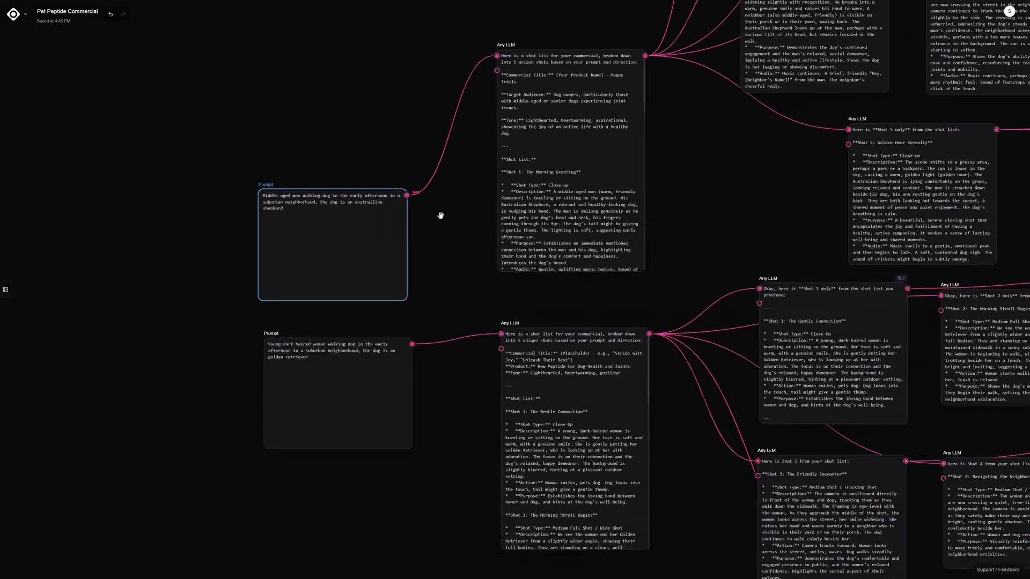
scroll(440, 215, up, 3)
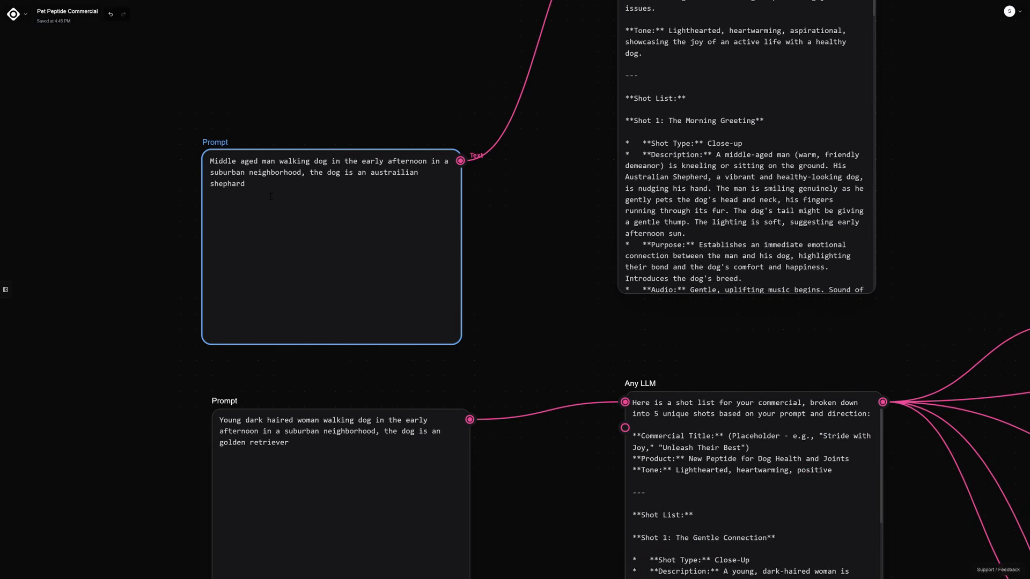
mouse_move(408, 242)
mouse_down()
mouse_move(396, 235)
mouse_move(410, 236)
mouse_up()
middle_drag(411, 237, 444, 149)
drag(413, 401, 406, 402)
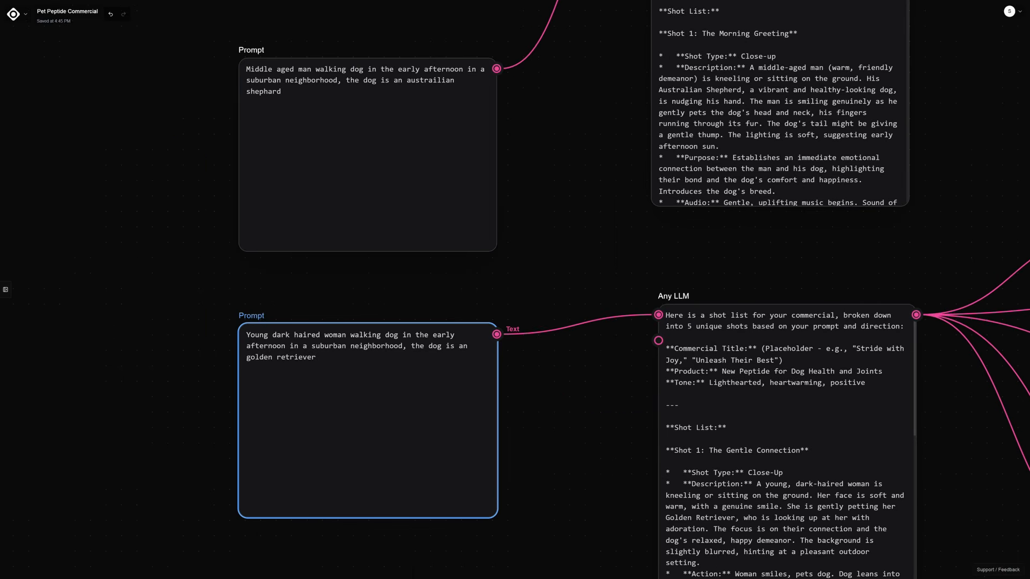
scroll(395, 389, down, 3)
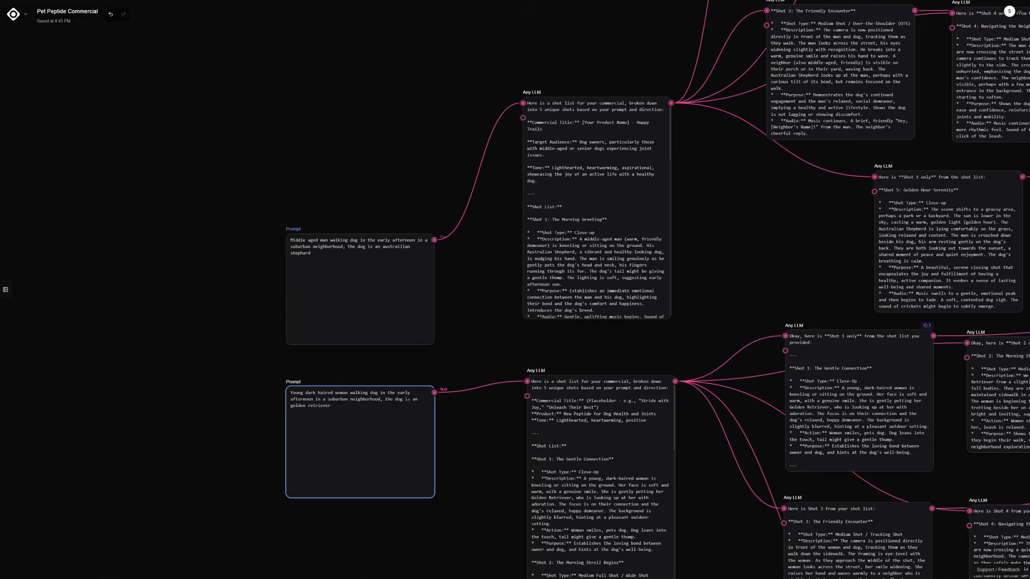
Examine the shot-list Any LLM nodes of the two upper branches, including their model and system prompt
middle_drag(601, 291, 460, 296)
click(464, 251)
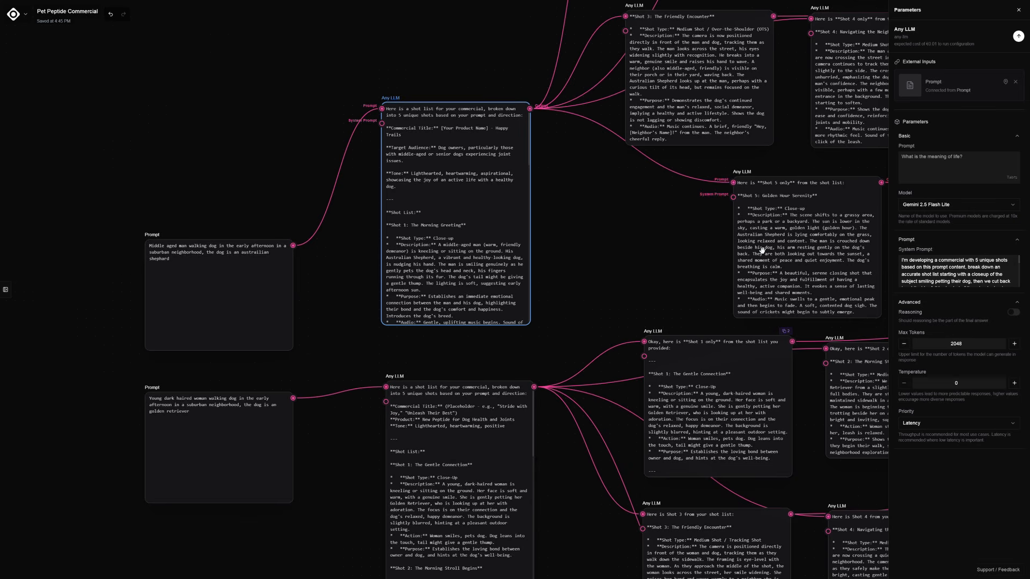
click(503, 396)
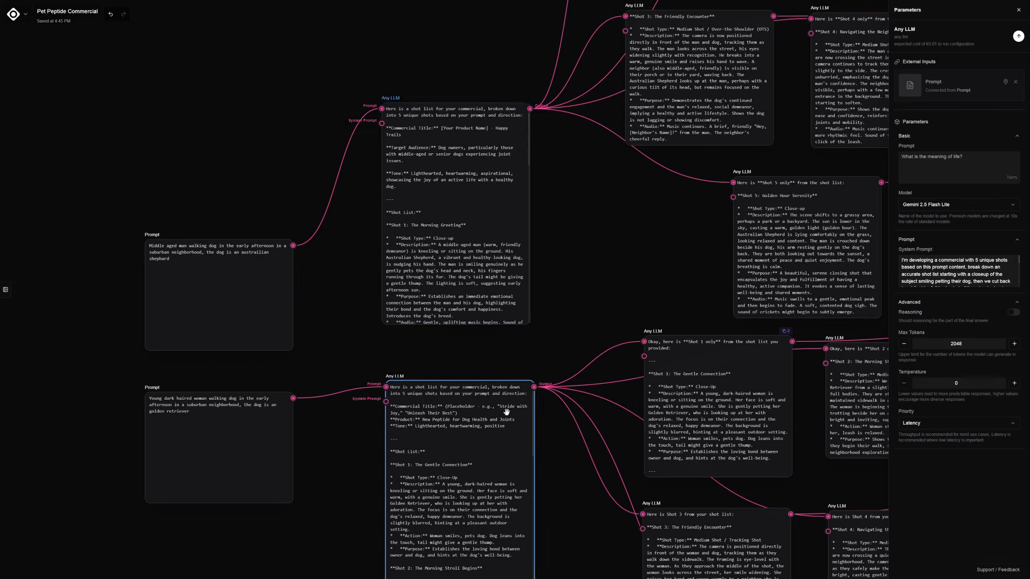
scroll(507, 437, down, 2)
drag(548, 369, 494, 418)
scroll(511, 374, down, 3)
scroll(478, 275, down, 1)
Inspect the Any LLM nodes that break the Australian Shepherd shot list into Shots 1 to 5
drag(586, 286, 412, 247)
click(429, 69)
click(509, 58)
click(533, 142)
click(457, 156)
click(467, 261)
click(427, 68)
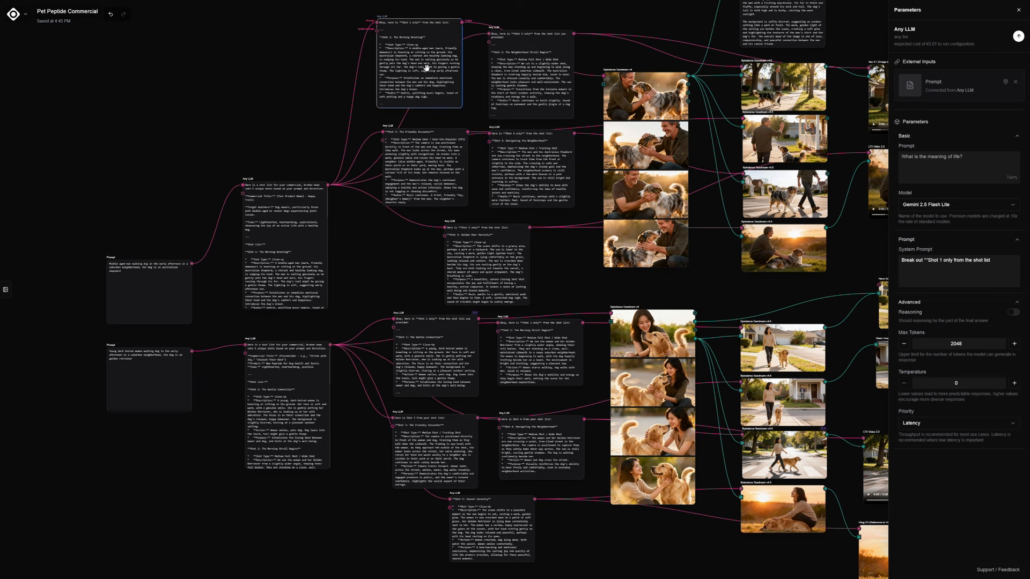
Read the Shot 1 Any LLM node's output and its system prompt for isolating that shot
drag(426, 68, 431, 154)
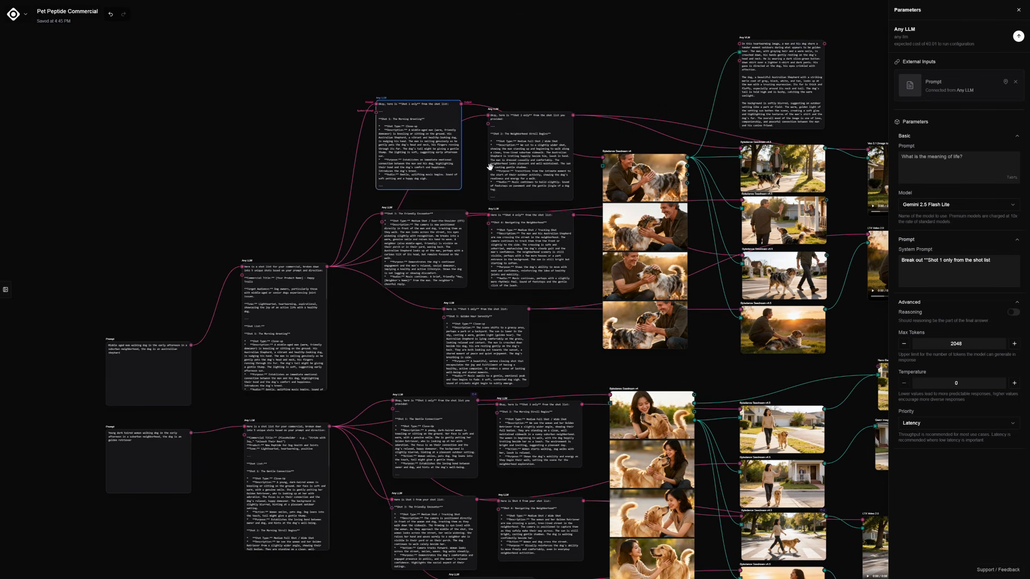
scroll(490, 167, up, 2)
scroll(322, 144, up, 5)
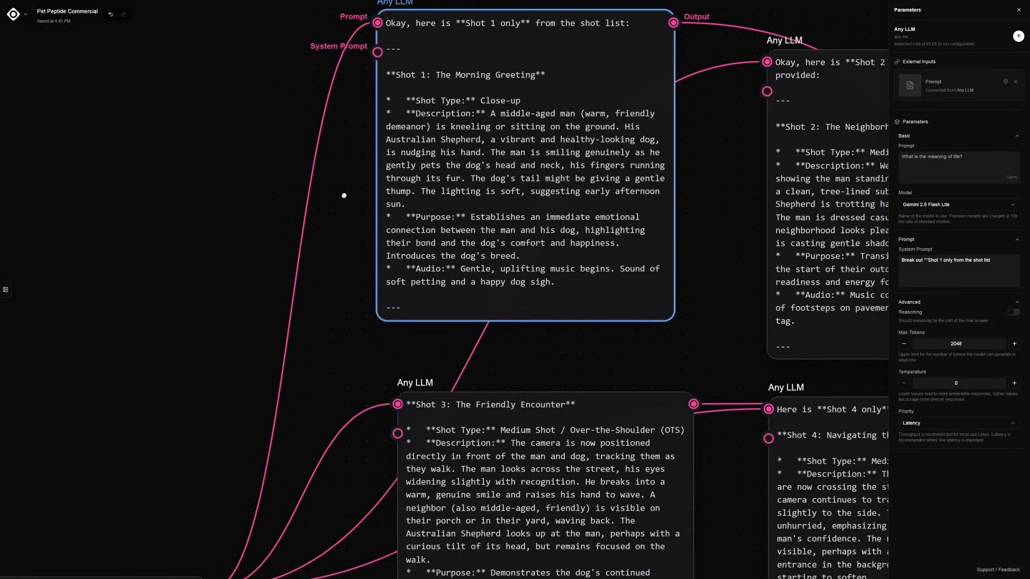
click(965, 260)
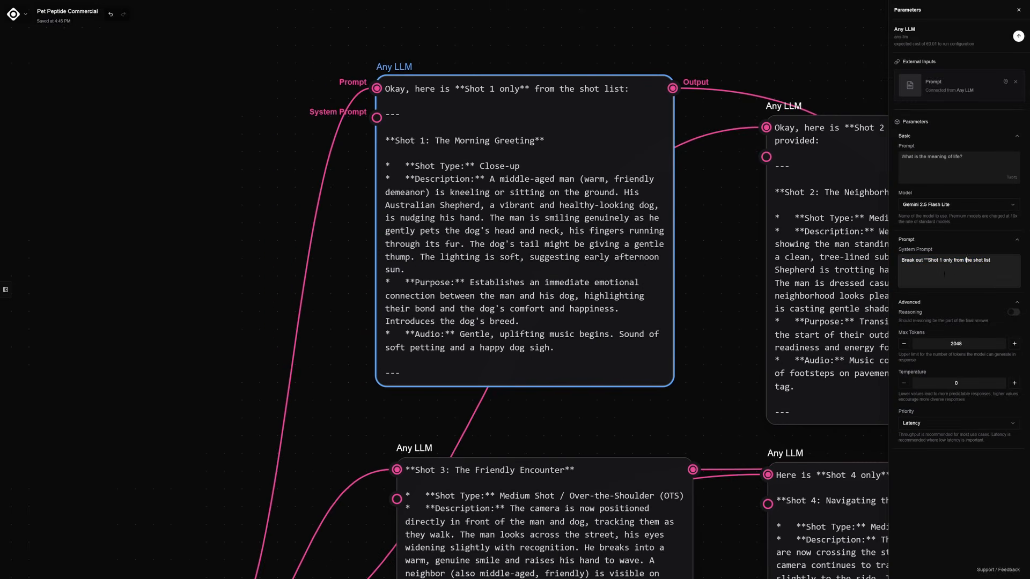
scroll(677, 359, down, 1)
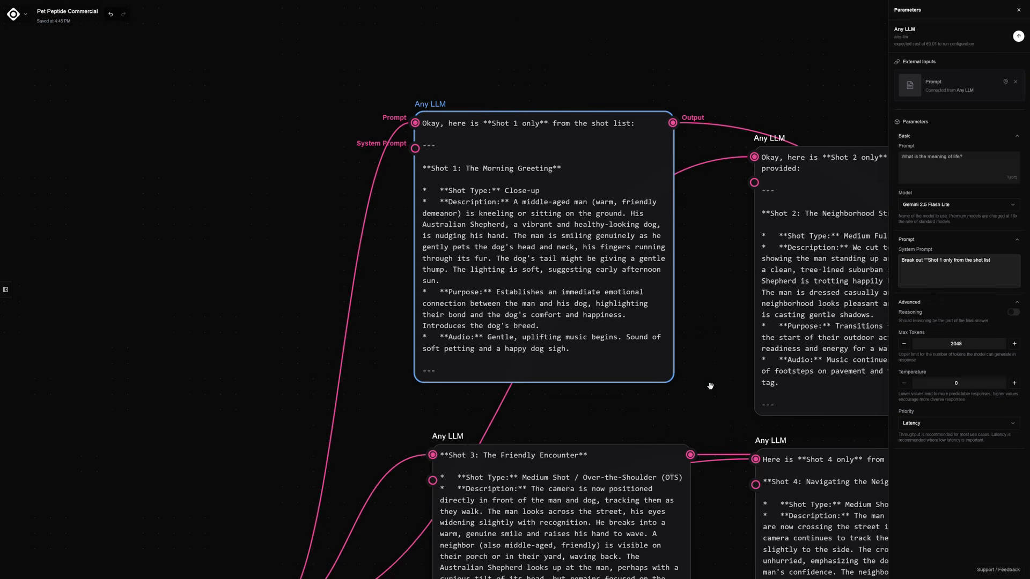
scroll(711, 384, down, 5)
Examine the Bytedance Seedream v4 node with the man and Australian Shepherd images and its incoming Shot 1 prompt
drag(711, 384, 685, 218)
drag(640, 264, 432, 317)
mouse_move(428, 262)
mouse_down()
mouse_move(435, 138)
mouse_move(453, 253)
mouse_move(439, 266)
mouse_up()
middle_drag(613, 314, 455, 293)
mouse_move(602, 335)
mouse_down()
mouse_move(603, 324)
mouse_move(605, 342)
mouse_up()
middle_drag(607, 334, 599, 292)
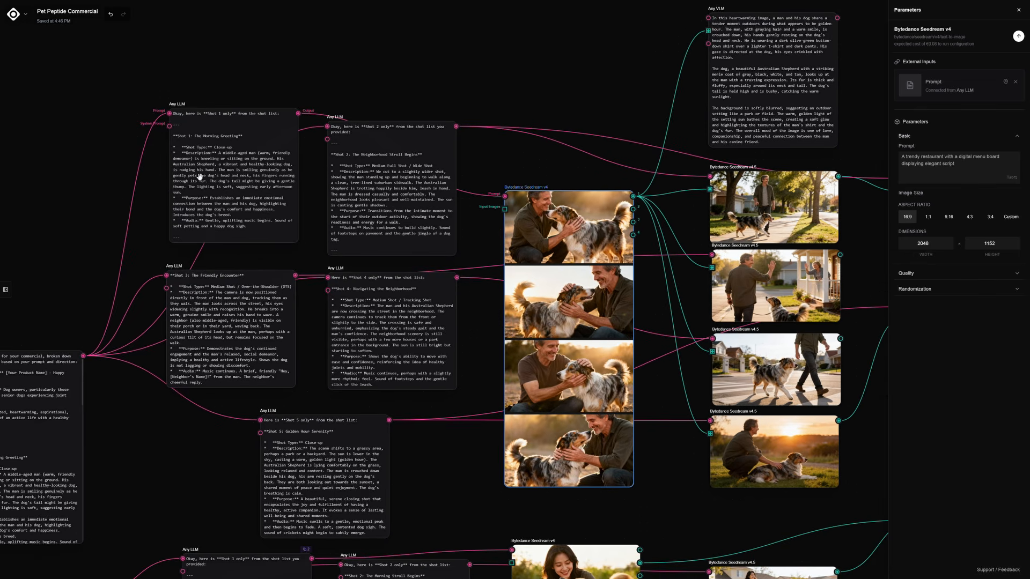
drag(583, 238, 577, 229)
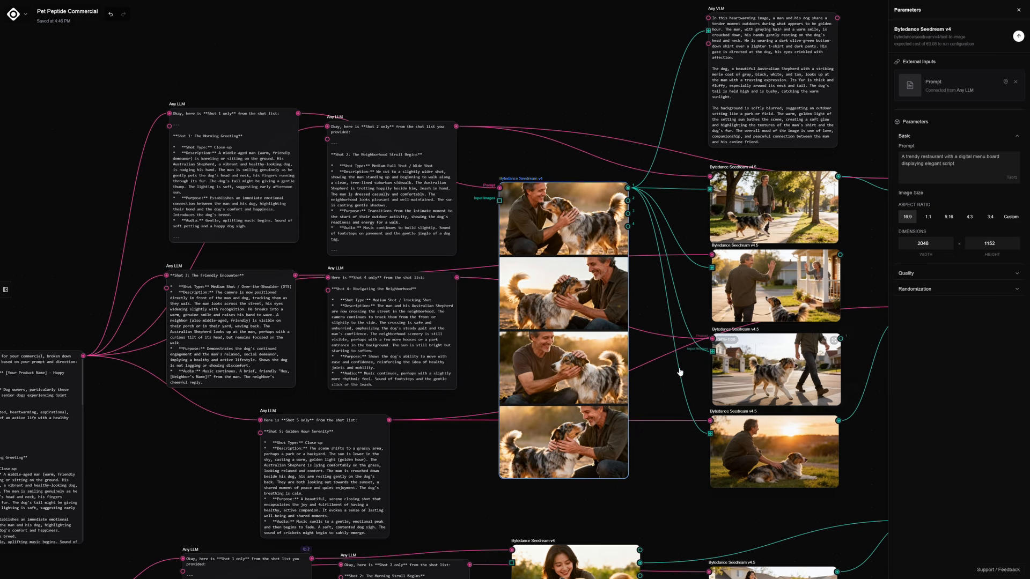
Inspect the four Bytedance Seedream v4.5 nodes and trace their image inputs back to Seedream v4 output 1
drag(796, 458, 795, 467)
drag(794, 383, 796, 383)
drag(791, 304, 791, 306)
click(789, 236)
drag(621, 190, 619, 200)
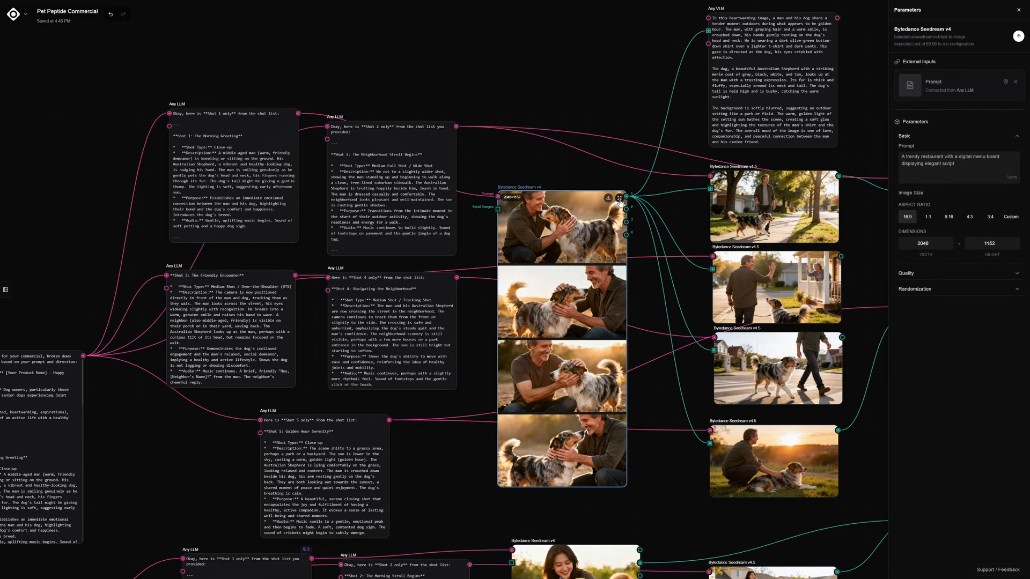
scroll(594, 212, up, 5)
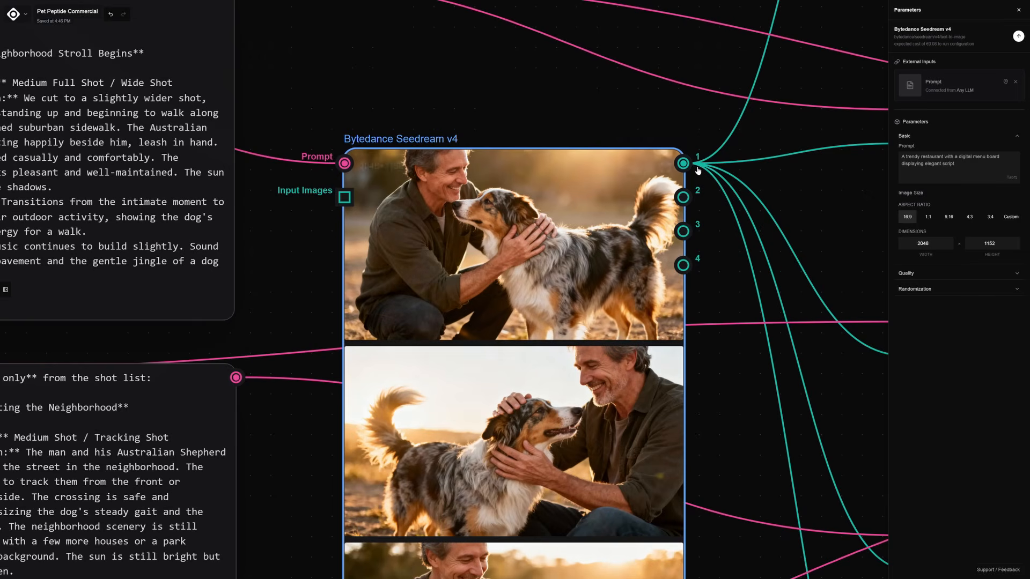
scroll(597, 222, down, 3)
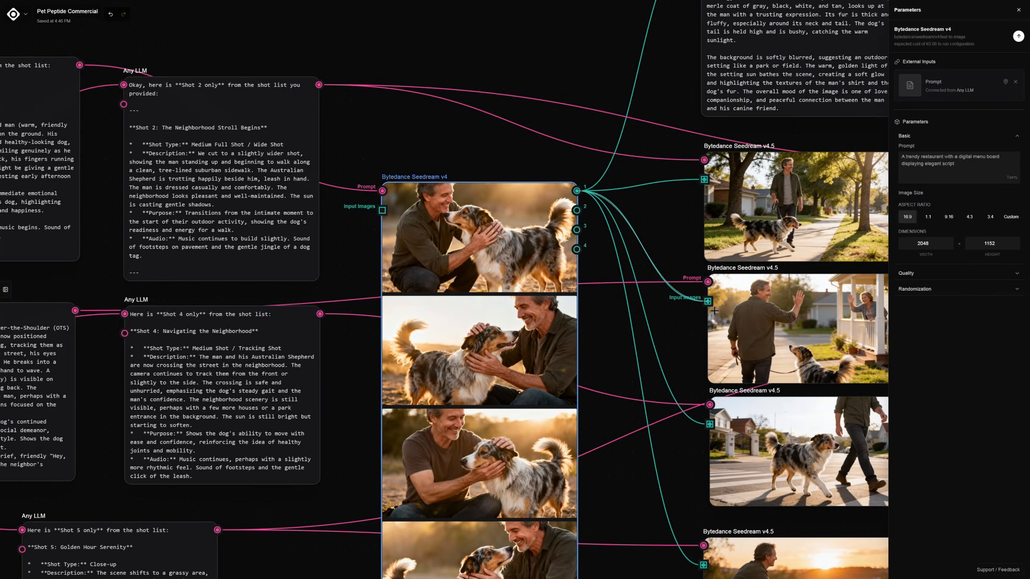
scroll(531, 380, down, 5)
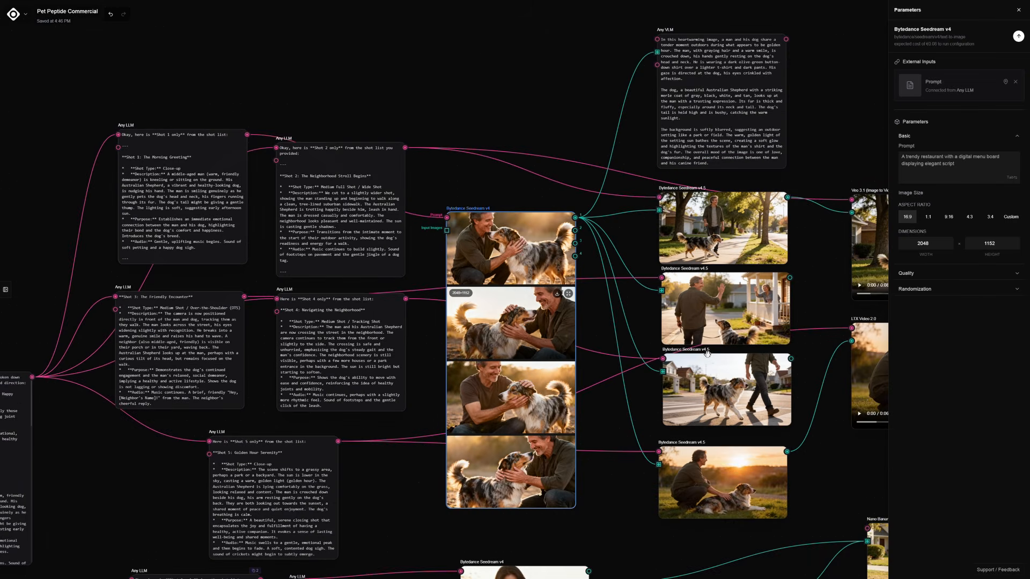
Compare the Seedream v4.5 images of the man and his dog with their matching shot description nodes
click(730, 322)
drag(224, 320, 226, 324)
drag(727, 411, 721, 415)
drag(349, 340, 364, 351)
drag(722, 482, 722, 485)
drag(294, 487, 305, 496)
drag(232, 290, 201, 249)
Examine the Bytedance Seedream v4 node with the woman and golden retriever images and its numbered outputs
middle_drag(728, 438, 664, 439)
scroll(708, 123, down, 5)
middle_drag(620, 363, 626, 310)
scroll(719, 287, up, 3)
click(502, 344)
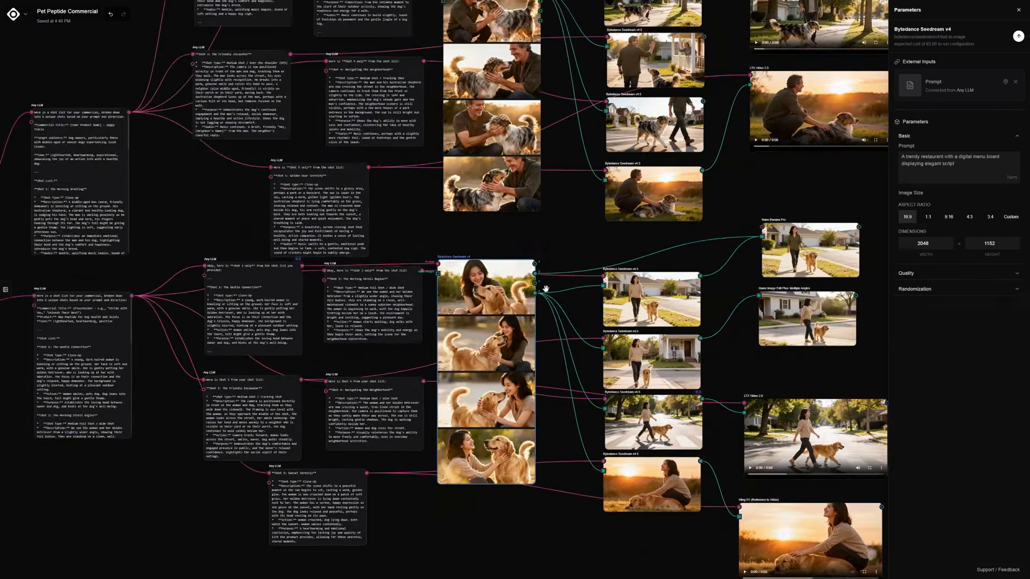
scroll(502, 344, up, 3)
middle_drag(501, 518, 474, 410)
middle_drag(656, 280, 532, 299)
middle_drag(75, 418, 255, 393)
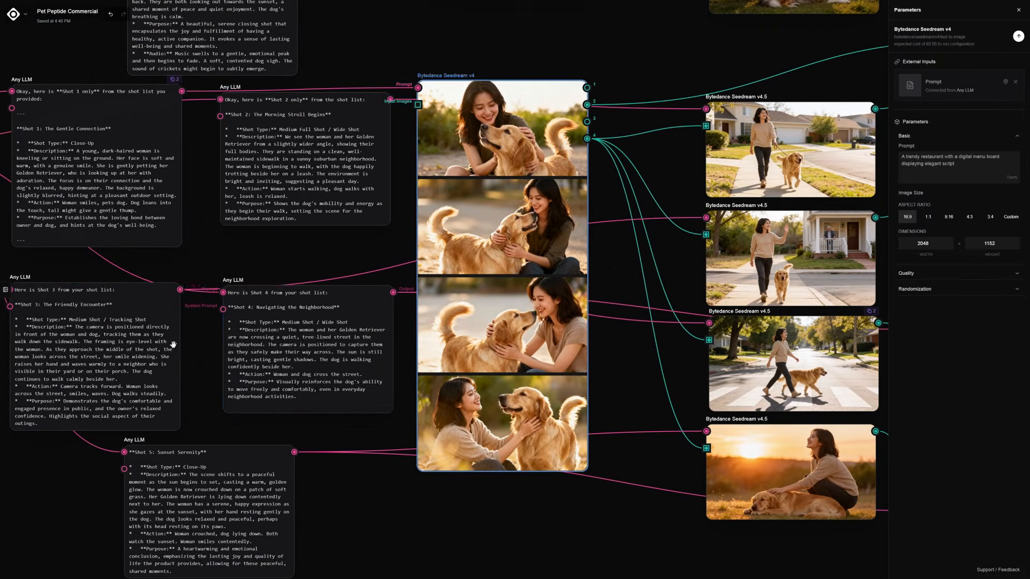
Inspect the Any LLM nodes for Shots 3, 4 and 5 in the golden retriever branch
drag(141, 370, 138, 368)
drag(268, 389, 248, 388)
drag(266, 490, 237, 498)
scroll(386, 438, down, 3)
scroll(506, 247, up, 2)
Examine the golden retriever branch's Nano Banana Pro, Qwen Multiple Angles, LTX Video 2.0 and Kling O1 nodes
middle_drag(636, 257, 513, 232)
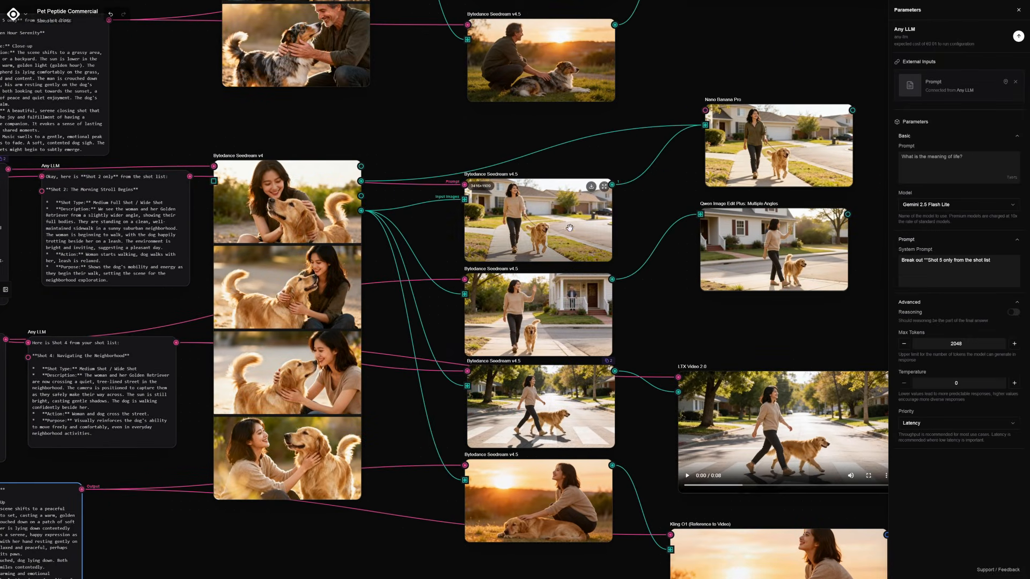
drag(778, 146, 779, 141)
middle_drag(756, 295, 757, 279)
scroll(747, 354, down, 2)
middle_drag(748, 365, 622, 328)
drag(633, 349, 626, 348)
middle_drag(463, 406, 487, 364)
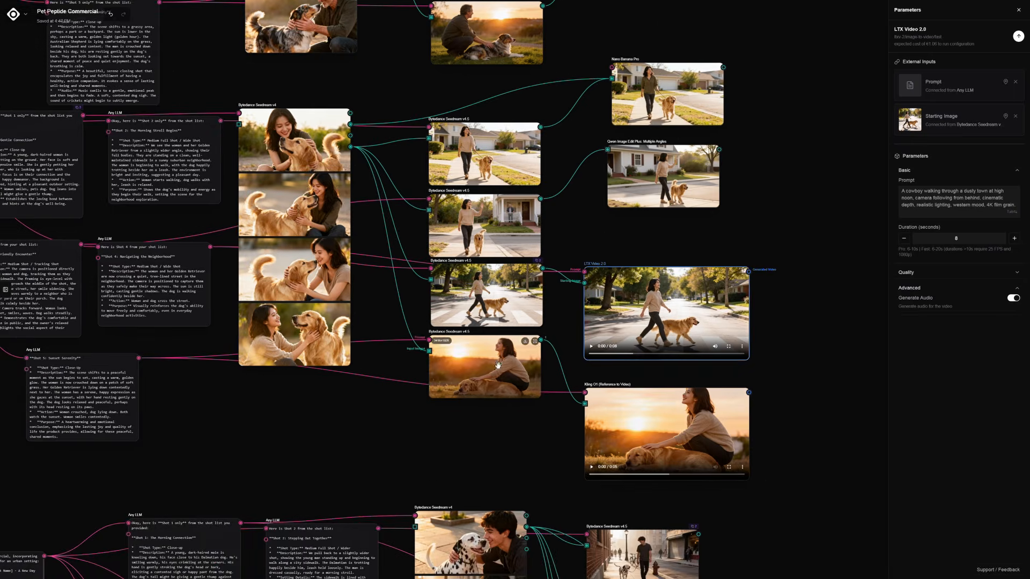
Examine the Dalmatian branch from its Prompt node to the Bytedance Seedream v4 node's images and output 2 connections
scroll(455, 349, down, 3)
middle_drag(443, 323, 551, 344)
middle_drag(326, 316, 458, 329)
middle_drag(515, 429, 342, 122)
middle_drag(128, 317, 145, 363)
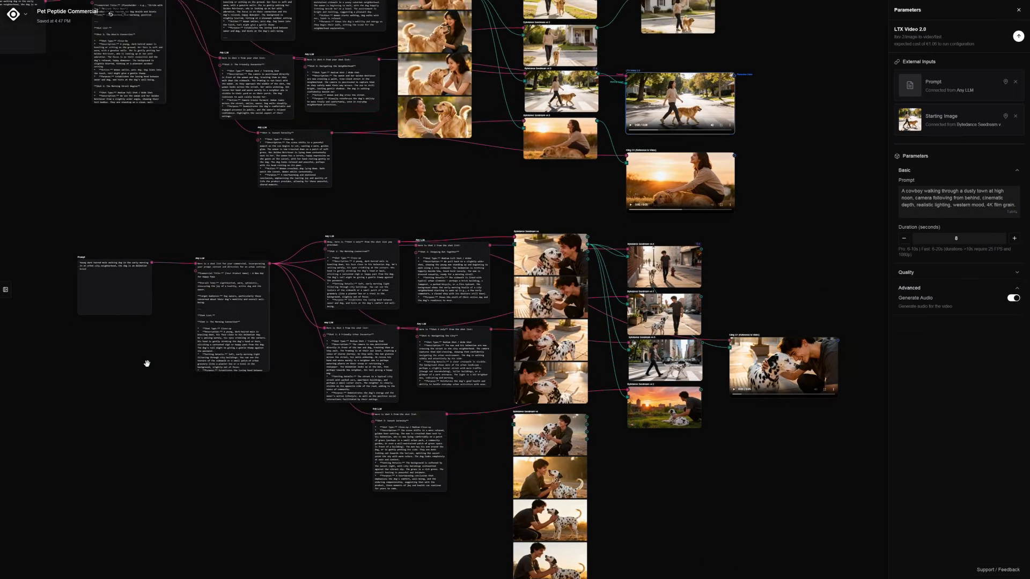
scroll(351, 339, up, 4)
middle_drag(697, 322, 547, 279)
mouse_move(547, 279)
mouse_down()
mouse_move(531, 300)
mouse_move(536, 279)
mouse_up()
middle_drag(536, 279, 485, 304)
scroll(556, 154, up, 5)
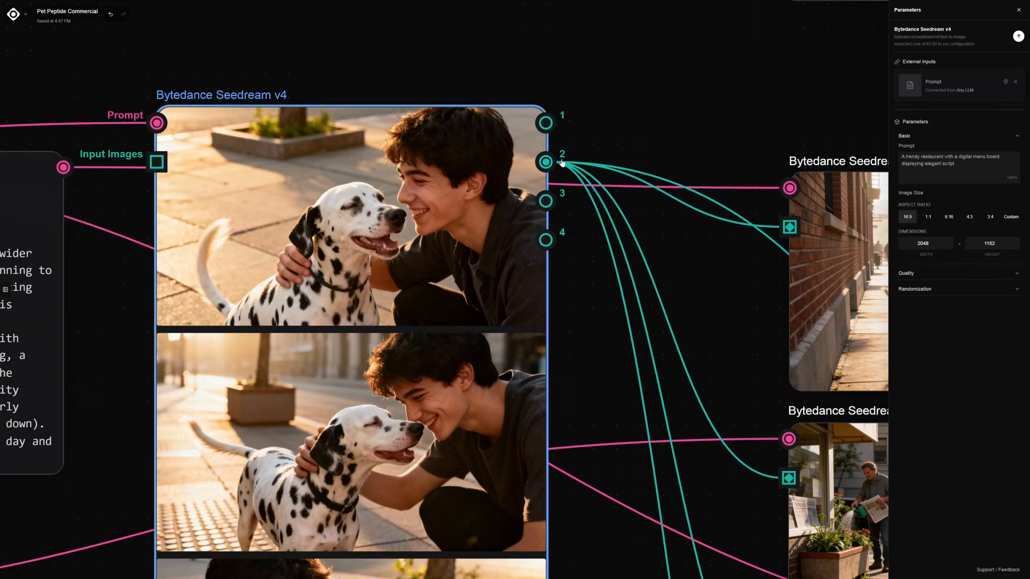
Inspect the Dalmatian branch's four Seedream v4.5 nodes and its Kling O1 (Reference to Video) node
scroll(559, 162, down, 3)
middle_drag(748, 292, 569, 235)
drag(574, 177, 581, 157)
drag(577, 274, 585, 257)
middle_drag(587, 349, 603, 305)
drag(603, 354, 605, 347)
drag(590, 478, 591, 486)
scroll(593, 456, down, 3)
middle_drag(708, 448, 603, 434)
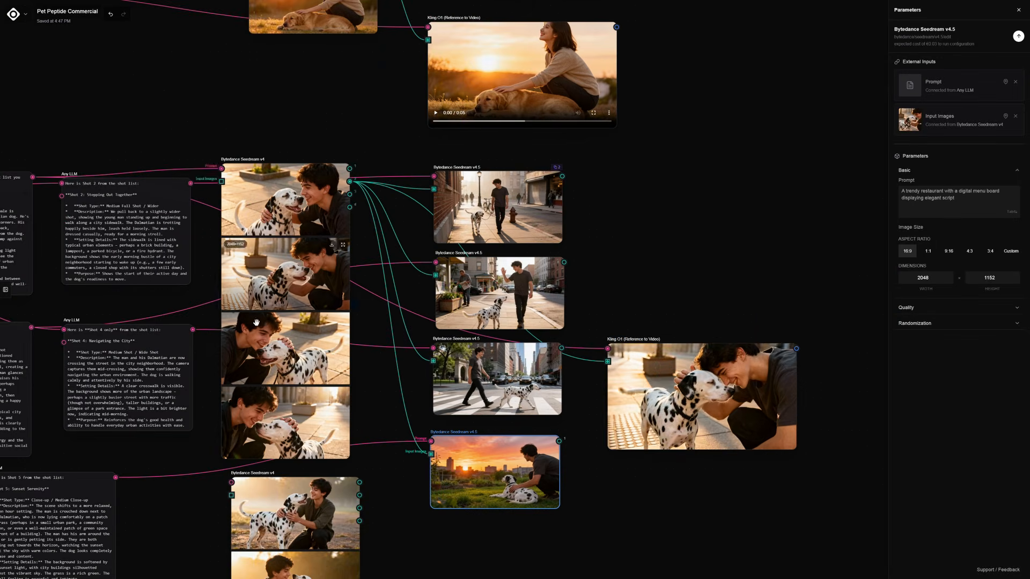
View the whole Pet Peptide Commercial workflow, then switch to the Coffee Shop Cinematic workflow
scroll(609, 432, down, 8)
middle_drag(530, 208, 524, 295)
scroll(524, 295, up, 4)
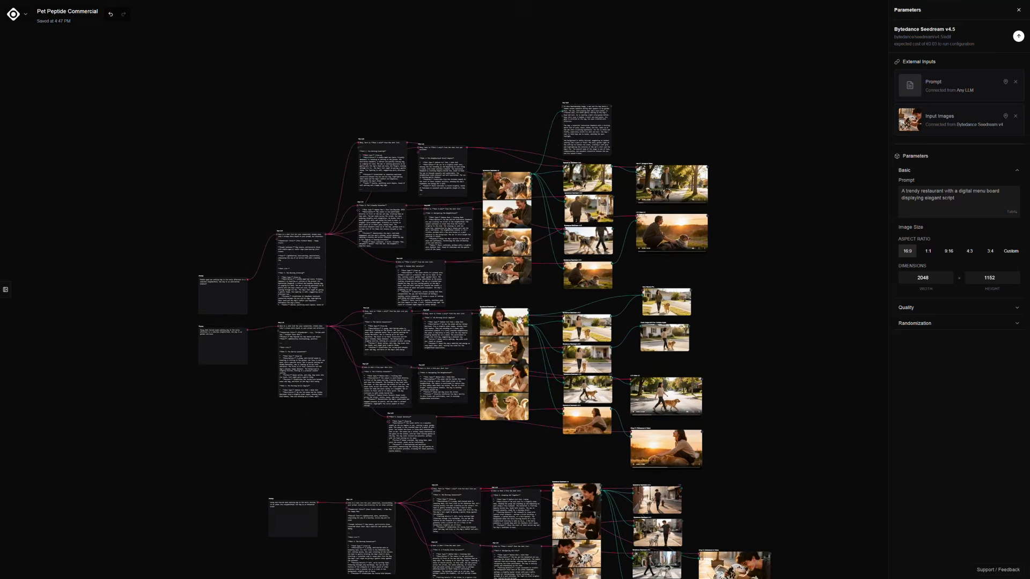
click(14, 15)
click(28, 32)
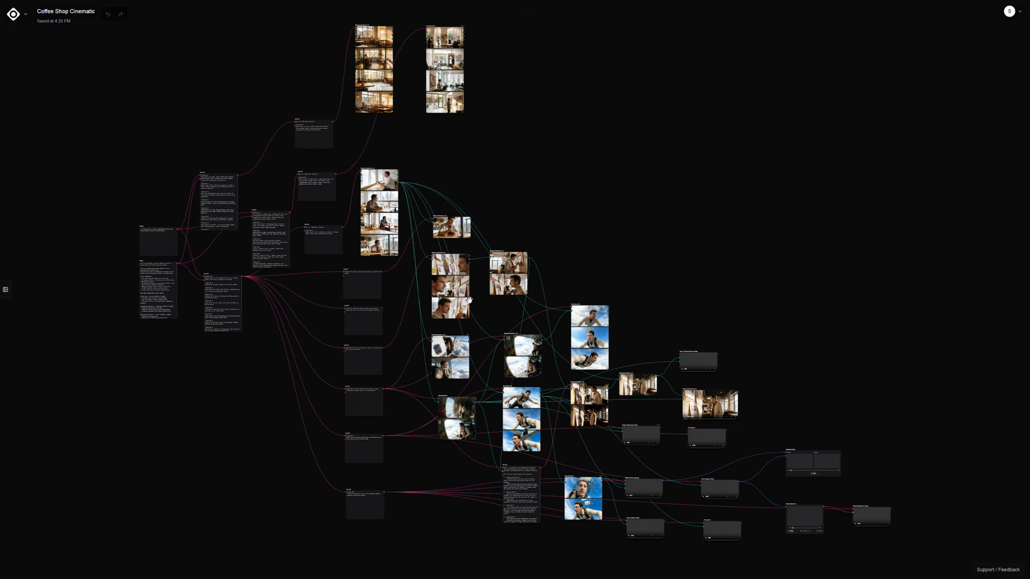
Examine the two Prompt nodes of the coffee shop workflow and the lower Any LLM shot-list node they feed
middle_drag(620, 423, 633, 389)
scroll(135, 187, up, 9)
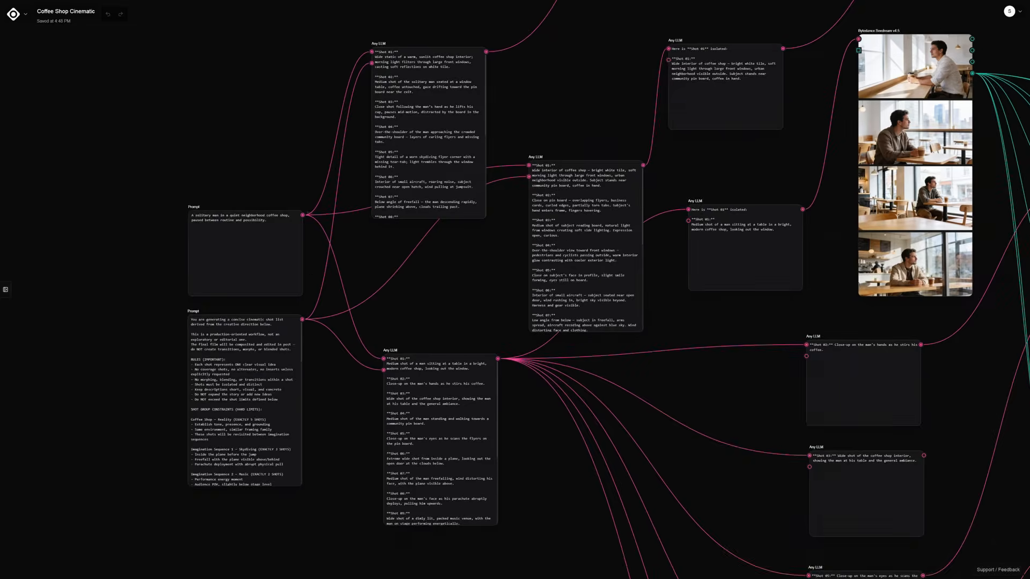
middle_drag(293, 300, 238, 326)
click(185, 262)
drag(185, 391, 166, 388)
click(408, 400)
middle_drag(414, 310, 384, 328)
middle_drag(409, 414, 407, 335)
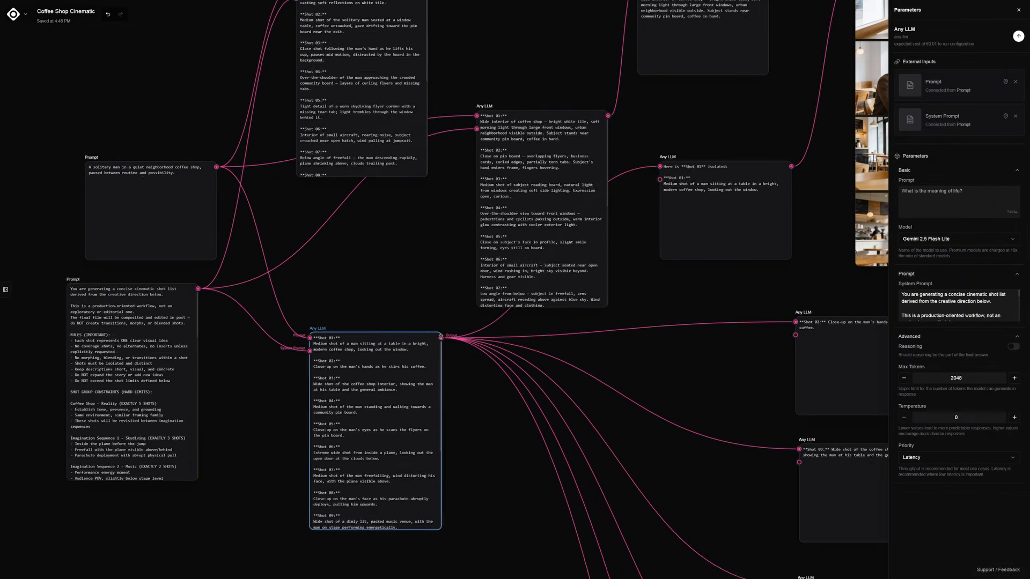
Read the lower Any LLM node's cinematic shot list through to its total shot count
scroll(347, 353, up, 8)
middle_drag(347, 354, 291, 147)
scroll(299, 306, down, 5)
scroll(616, 381, down, 4)
middle_drag(634, 387, 604, 397)
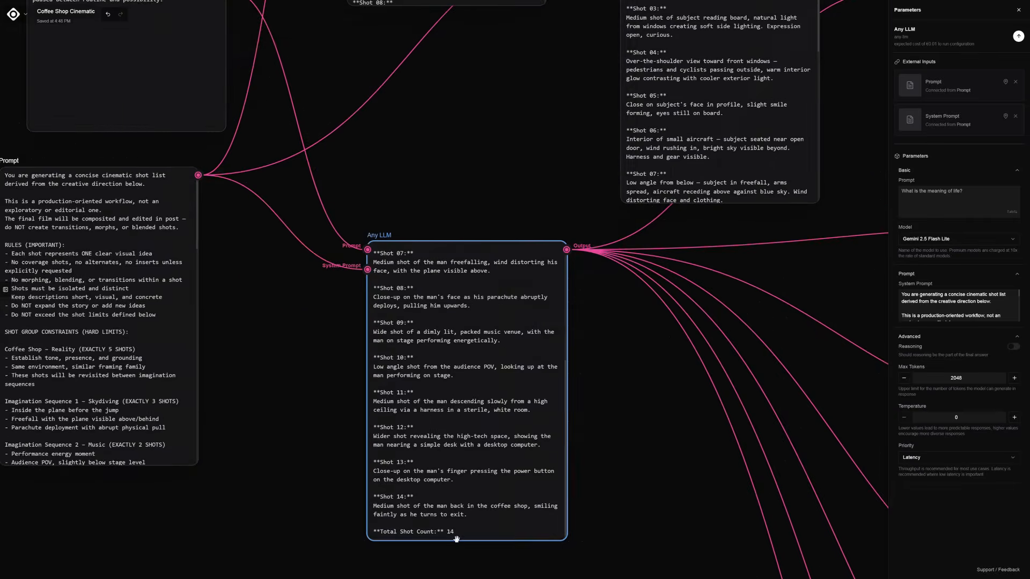
Examine the Any LLM nodes that each isolate a single shot from the lower cinematic shot list
scroll(794, 252, down, 3)
middle_drag(826, 231, 413, 282)
scroll(630, 455, up, 6)
middle_drag(630, 455, 573, 279)
click(573, 279)
drag(965, 261, 890, 261)
middle_drag(595, 536, 564, 260)
click(565, 301)
scroll(617, 301, down, 8)
middle_drag(599, 468, 639, 333)
scroll(639, 333, down, 4)
middle_drag(660, 244, 585, 334)
scroll(647, 423, right, 4)
scroll(649, 433, down, 3)
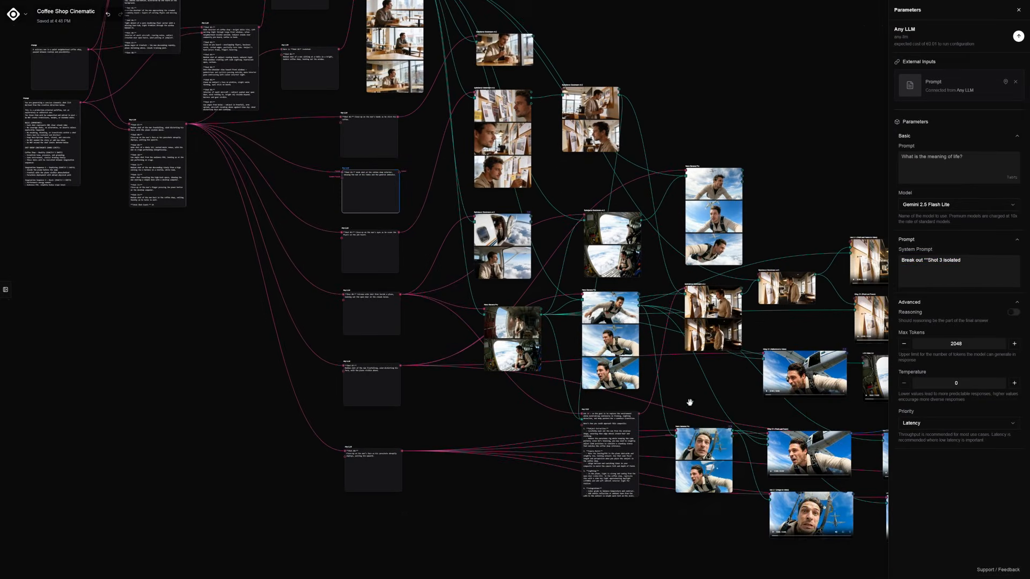
Inspect the Bytedance Seedream v4.5 node with the coffee shop images and its outgoing reference connections
scroll(651, 444, up, 3)
scroll(650, 443, left, 1)
click(477, 89)
scroll(503, 174, up, 10)
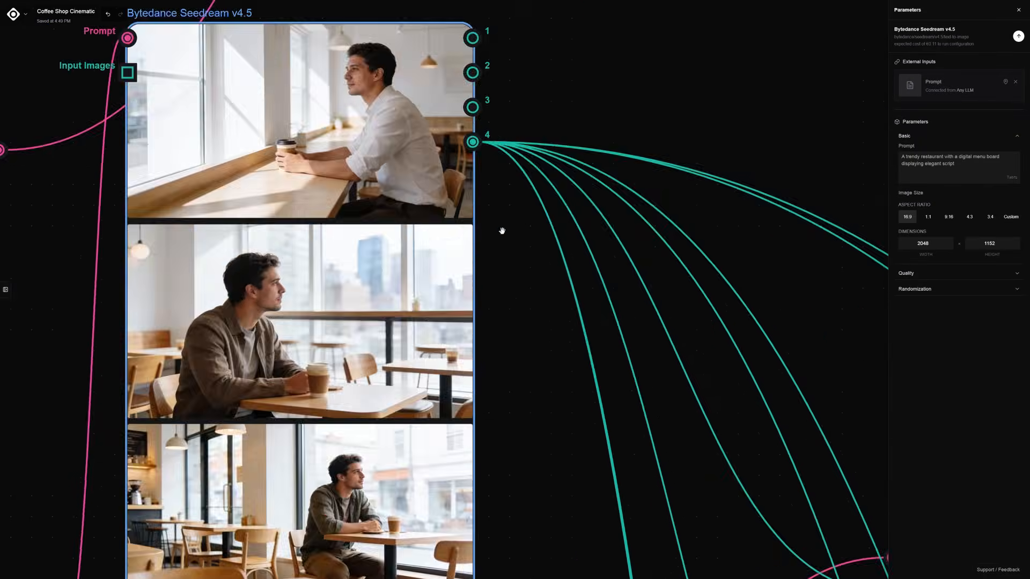
scroll(516, 357, down, 5)
scroll(539, 153, up, 3)
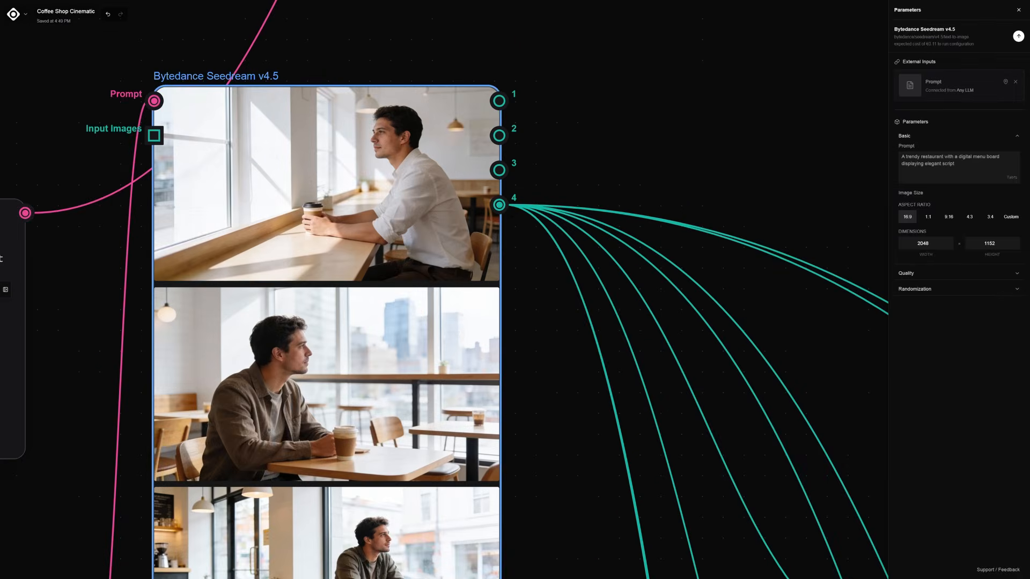
Trace the workflow from the first Prompt node through the Any LLM and Seedream v4.5 nodes to the skydiving video nodes
scroll(539, 153, down, 6)
scroll(630, 268, down, 4)
scroll(665, 337, down, 5)
scroll(305, 214, left, 1)
click(306, 223)
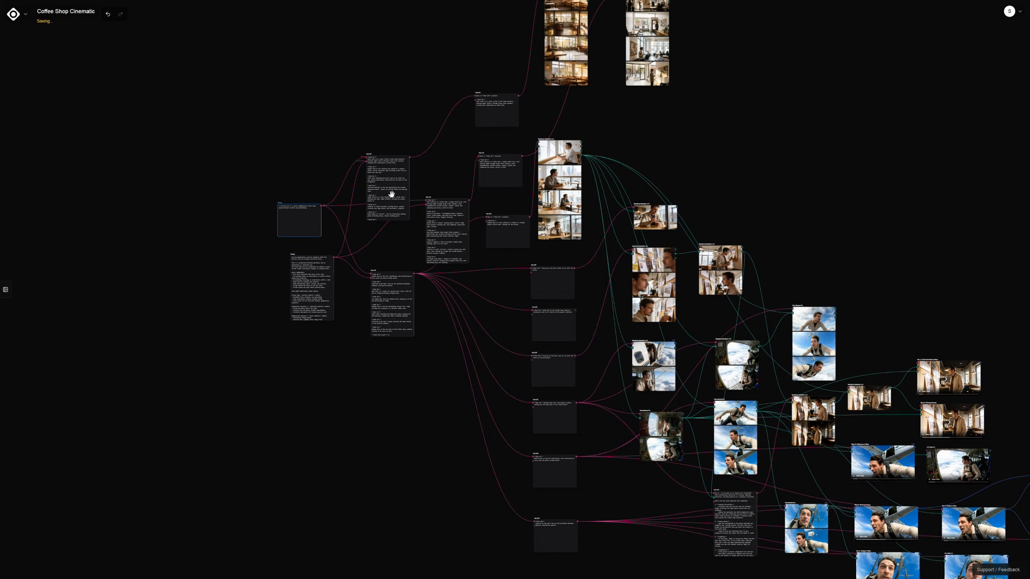
click(399, 312)
click(545, 288)
scroll(600, 307, up, 4)
drag(601, 307, 568, 366)
drag(518, 214, 506, 201)
drag(568, 292, 360, 152)
scroll(361, 152, down, 3)
drag(642, 379, 498, 361)
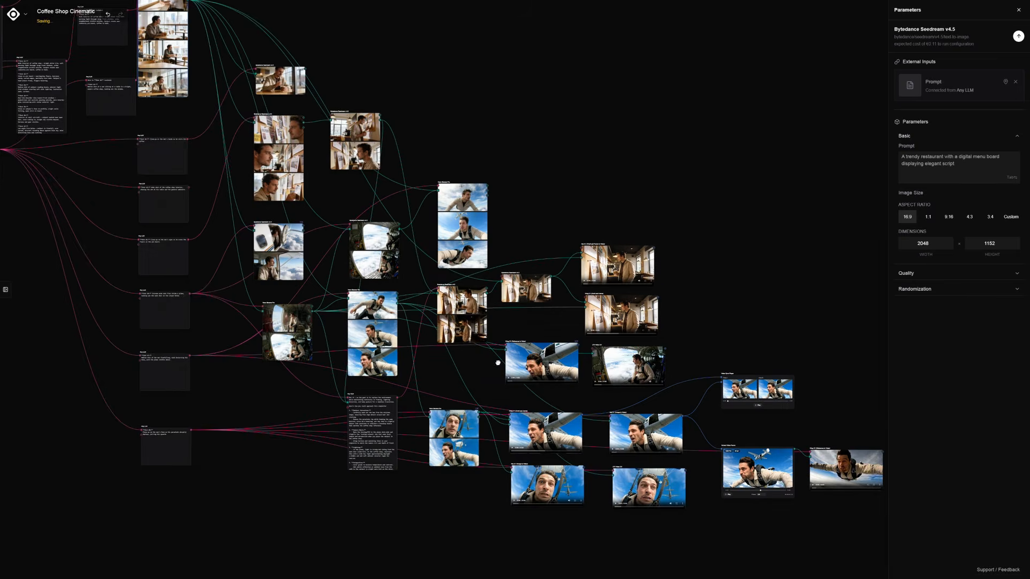
Inspect the Video Sync Player node's two video inputs and browse the available utility node types
drag(765, 416, 617, 349)
scroll(616, 350, up, 8)
click(525, 343)
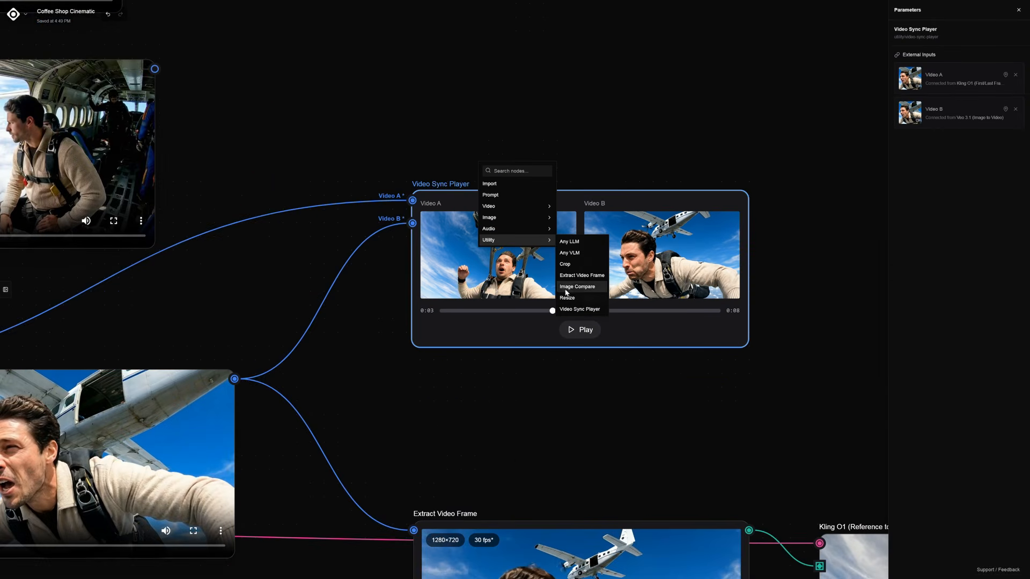
Examine the Veo 3.1, LTX Video 2.0, Extract Video Frame and Kling O1 (Reference to Video) nodes of the skydiving sequence
drag(517, 380, 660, 379)
scroll(660, 380, down, 7)
drag(421, 404, 461, 387)
drag(606, 413, 548, 409)
scroll(577, 343, up, 5)
drag(698, 520, 681, 341)
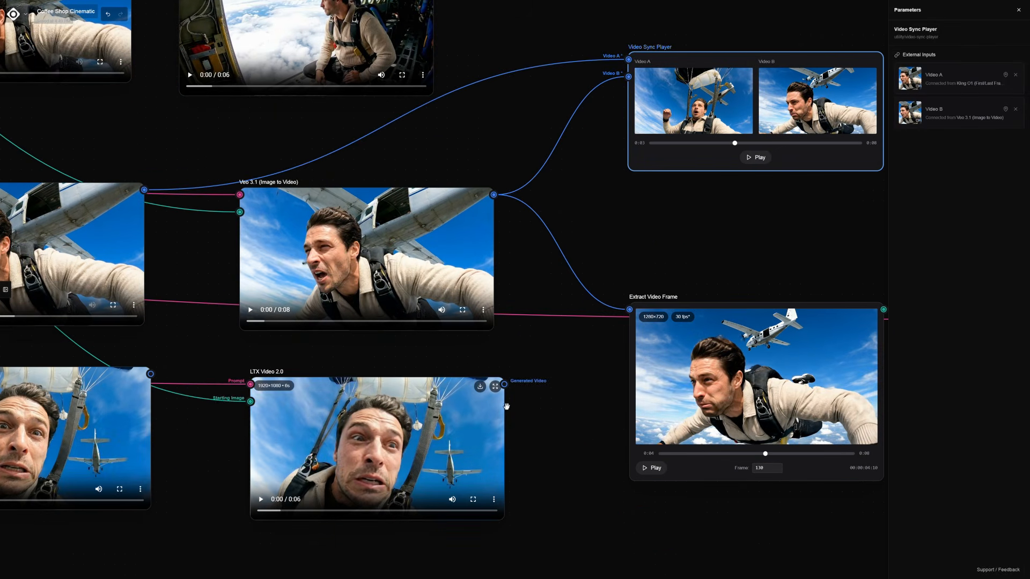
scroll(580, 280, down, 3)
drag(581, 280, 380, 358)
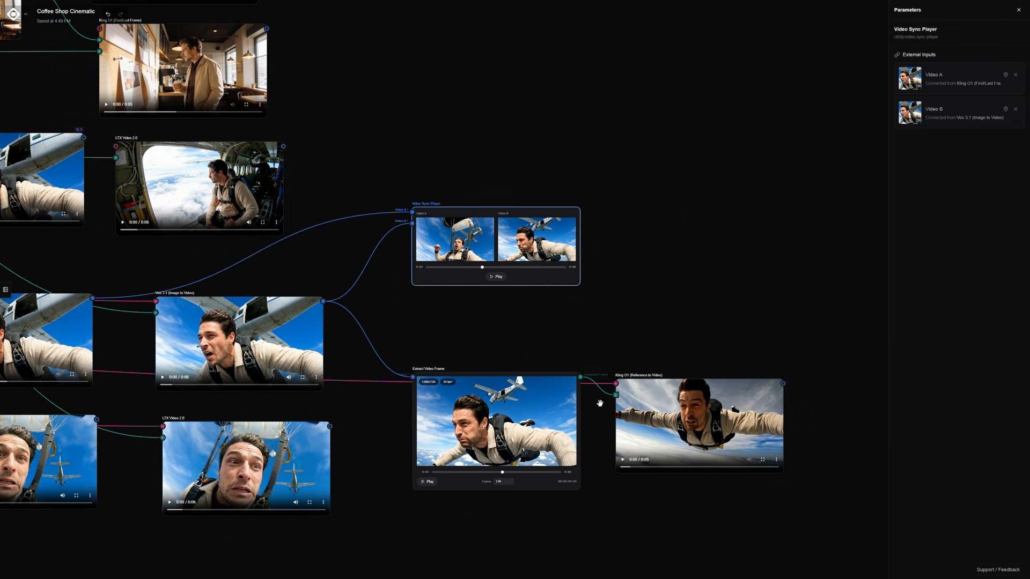
Try linking LTX Video 2.0 to Kling O1 (Reference to Video) with the Extract Video Frame node moved aside, removing the link and returning the node
scroll(528, 454, up, 3)
drag(528, 455, 520, 256)
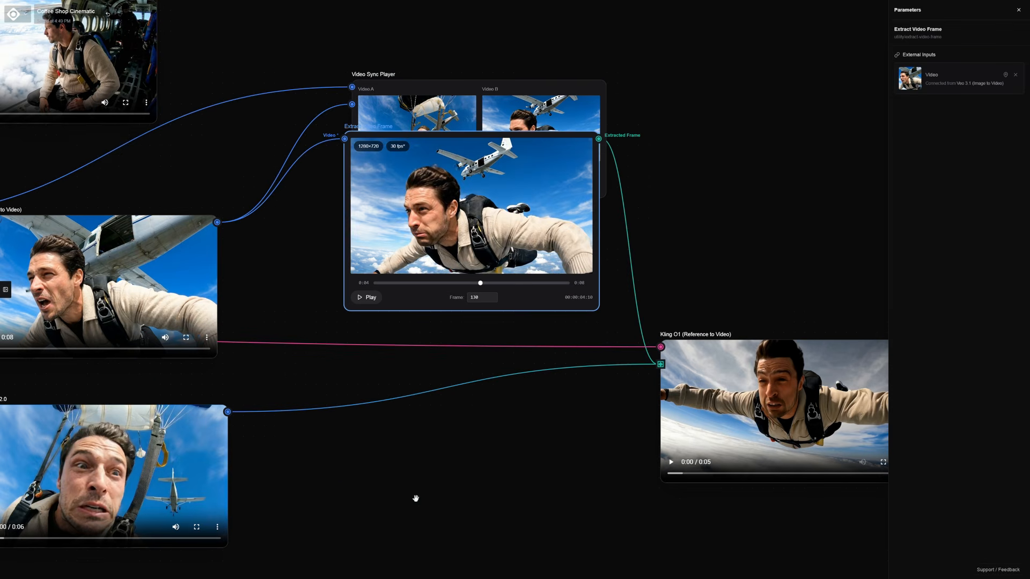
click(464, 386)
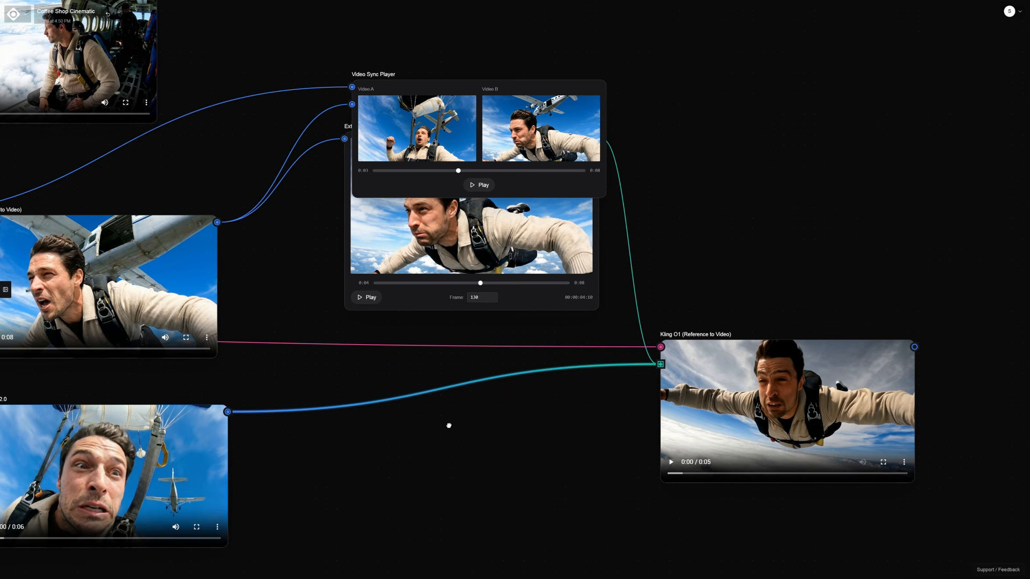
drag(502, 226, 484, 481)
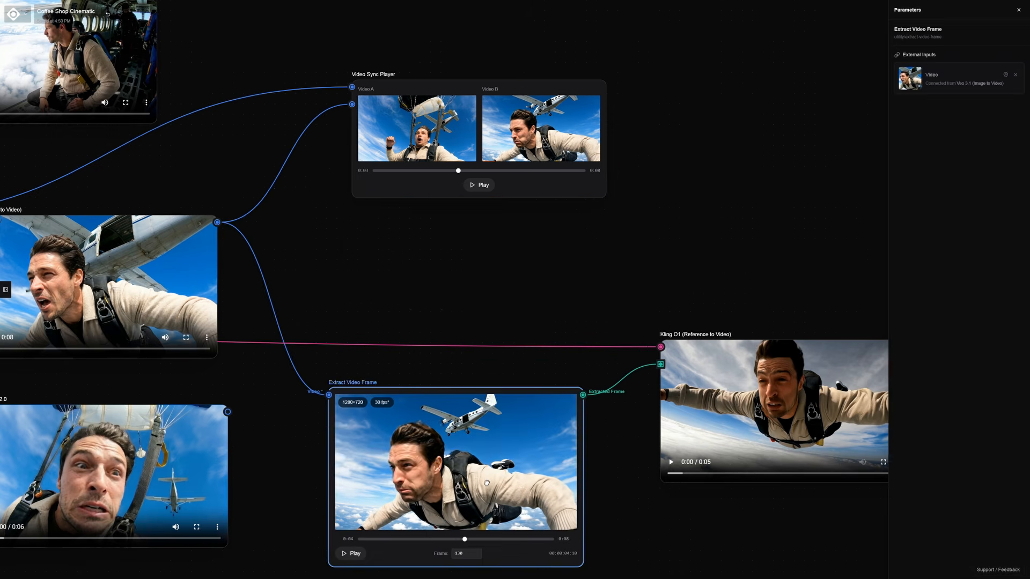
View the whole Coffee Shop Cinematic workflow, return to the workflow list and open the Tamagotchi workflow
drag(486, 365, 552, 329)
scroll(552, 329, down, 7)
drag(78, 323, 475, 490)
drag(232, 142, 461, 337)
scroll(460, 336, down, 3)
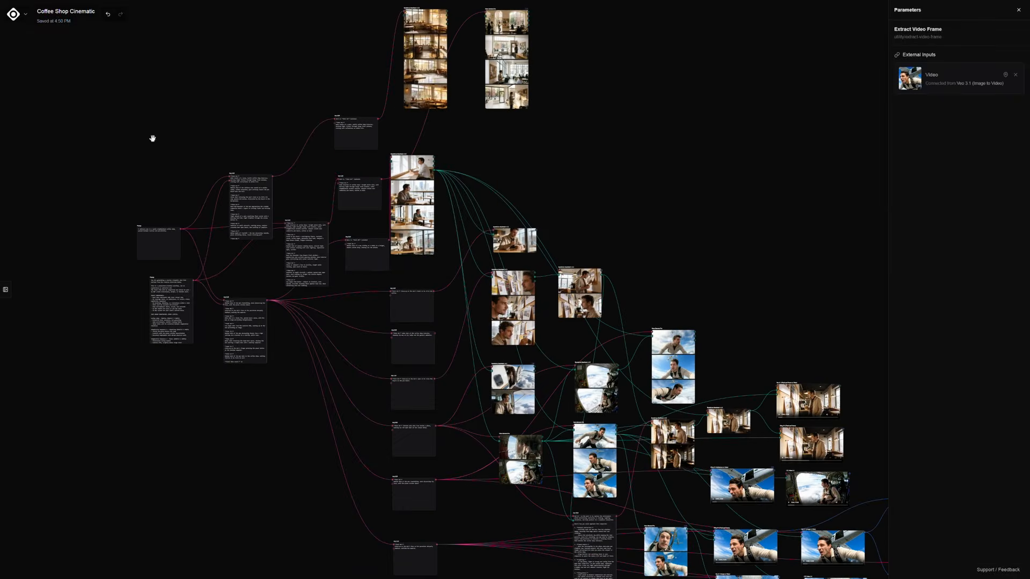
click(29, 33)
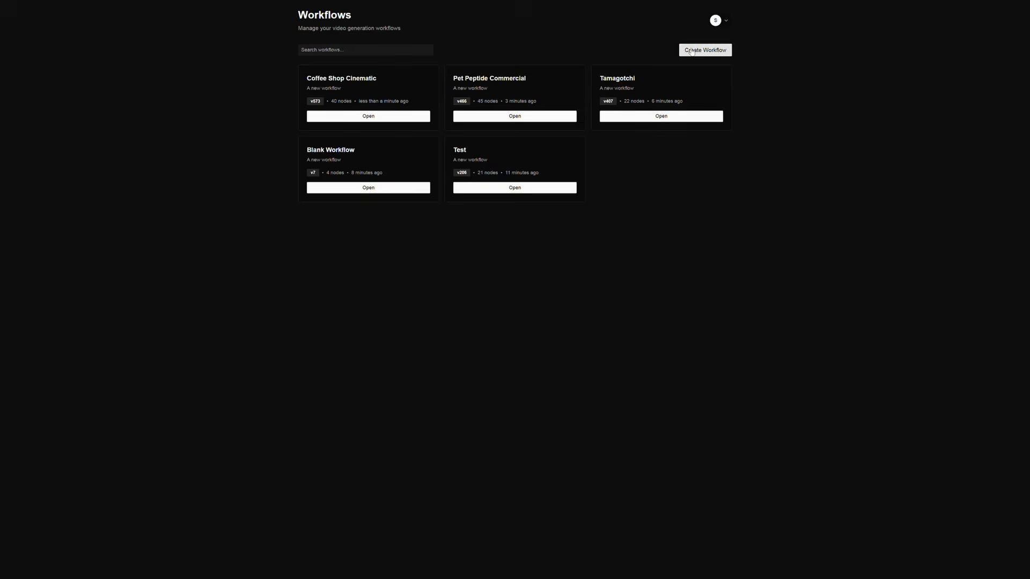
click(642, 116)
click(471, 338)
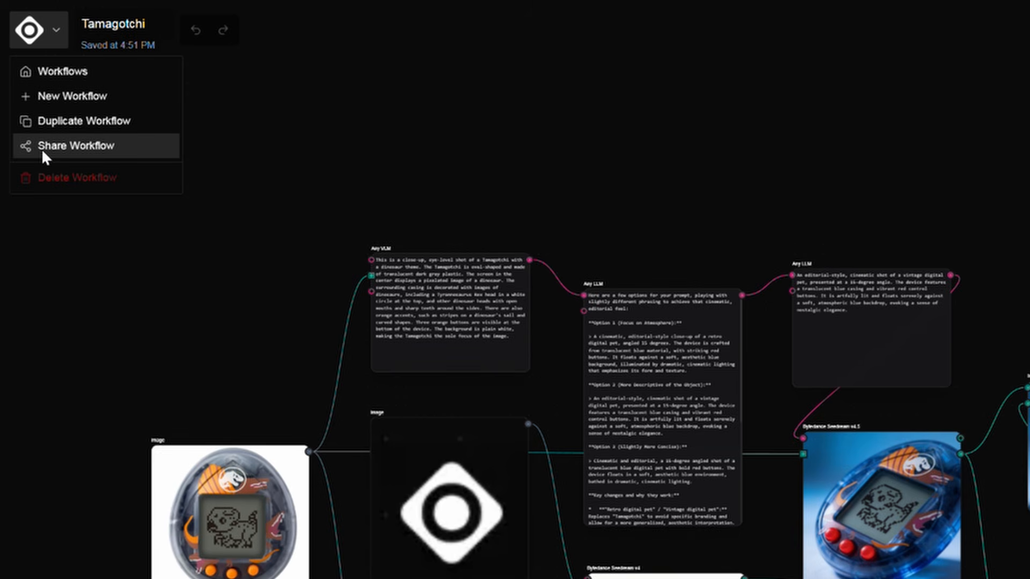